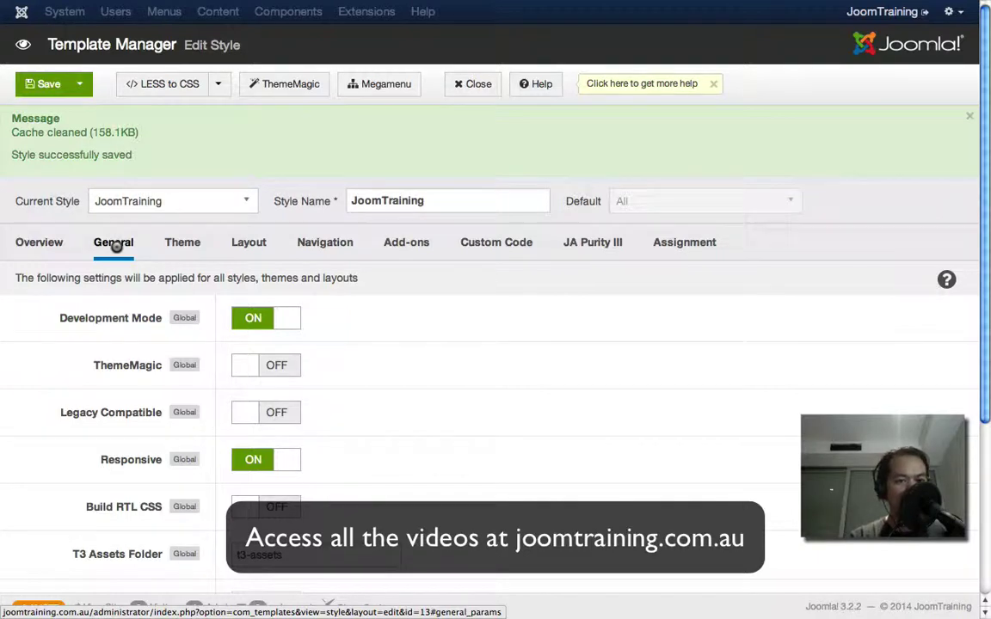
- Close the JoomTraining style editor and reload the Template Manager Styles list
left_click(467, 83)
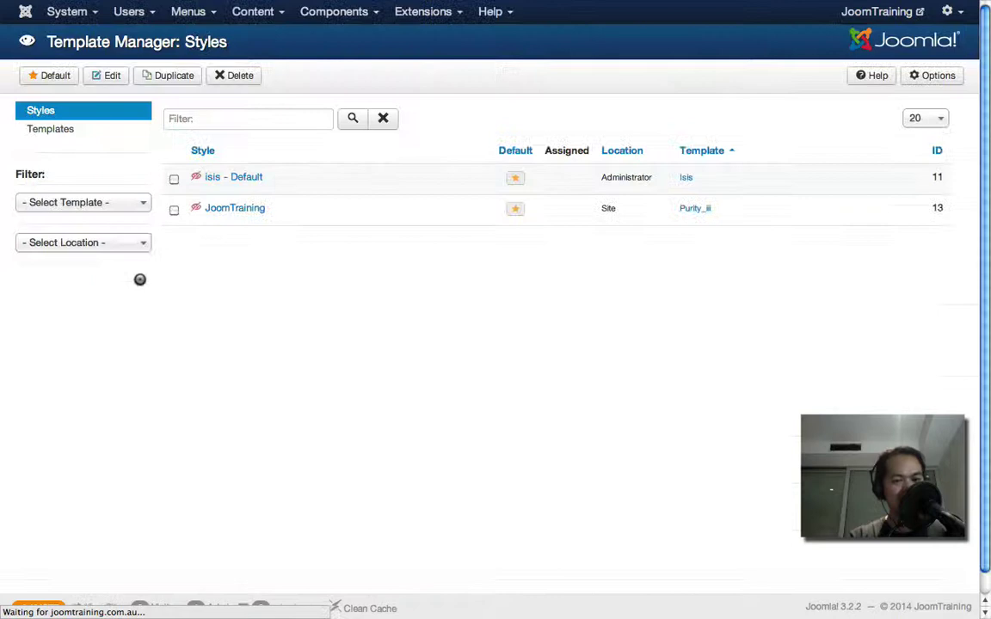
left_click(435, 13)
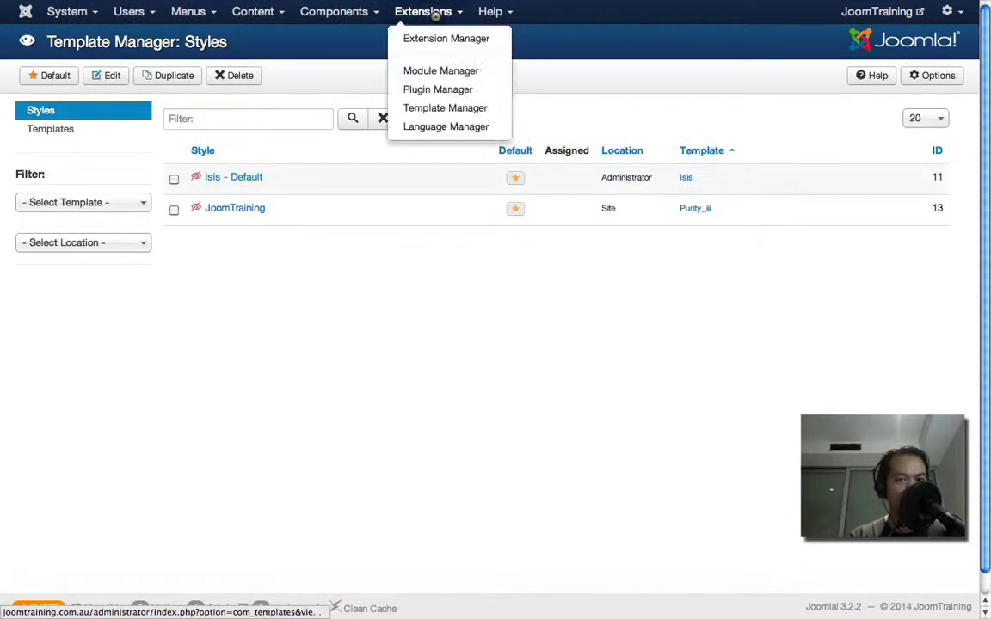
left_click(445, 107)
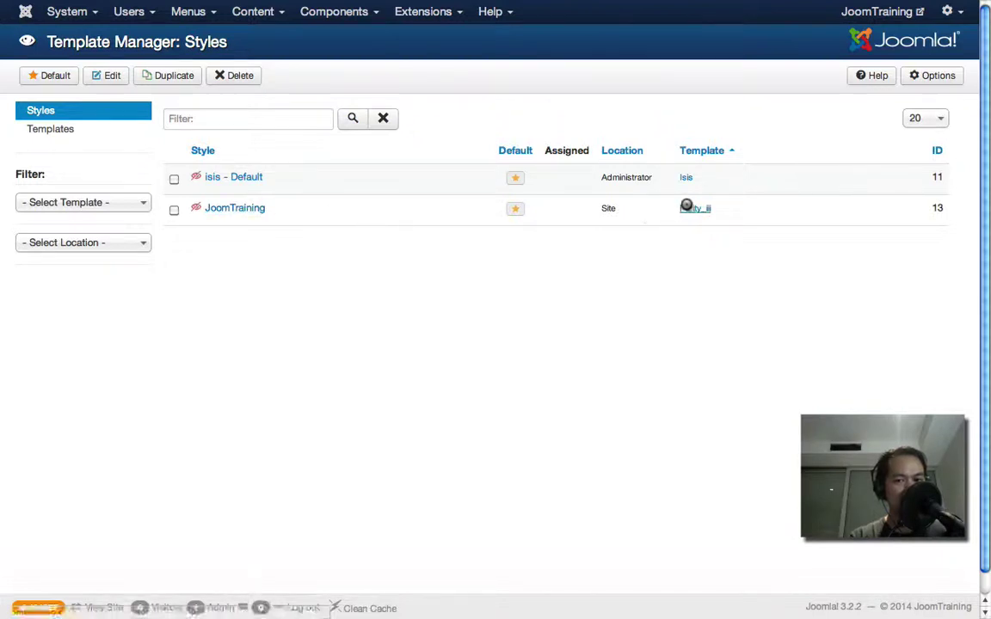
- Open the JoomTraining style and review its General tab options, including Development Mode
left_click(231, 211)
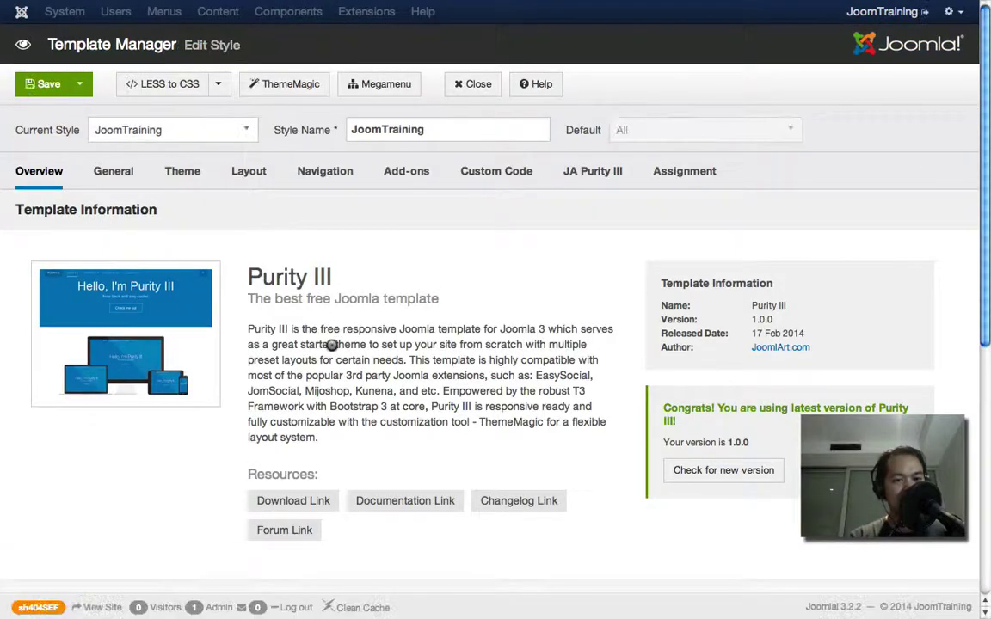
left_click(120, 175)
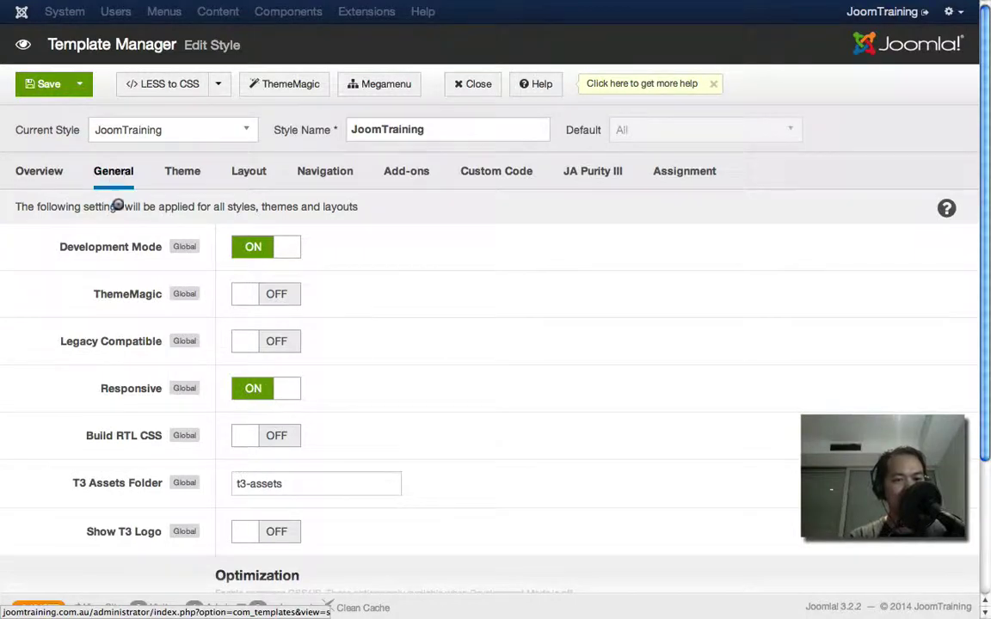
scroll(389, 242, "down", 2)
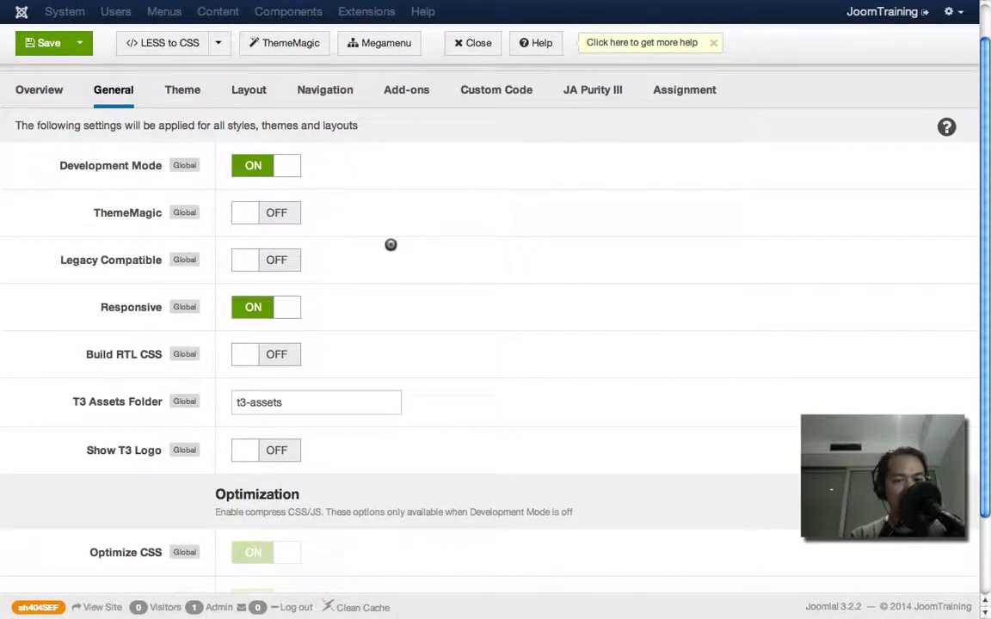
scroll(390, 245, "down", 1)
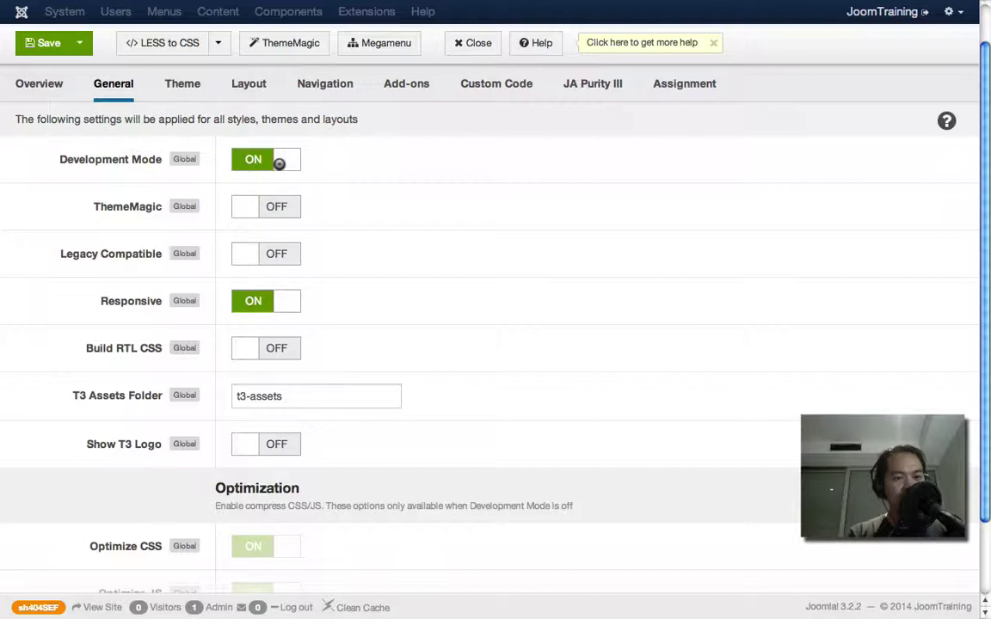
scroll(409, 191, "up", 2)
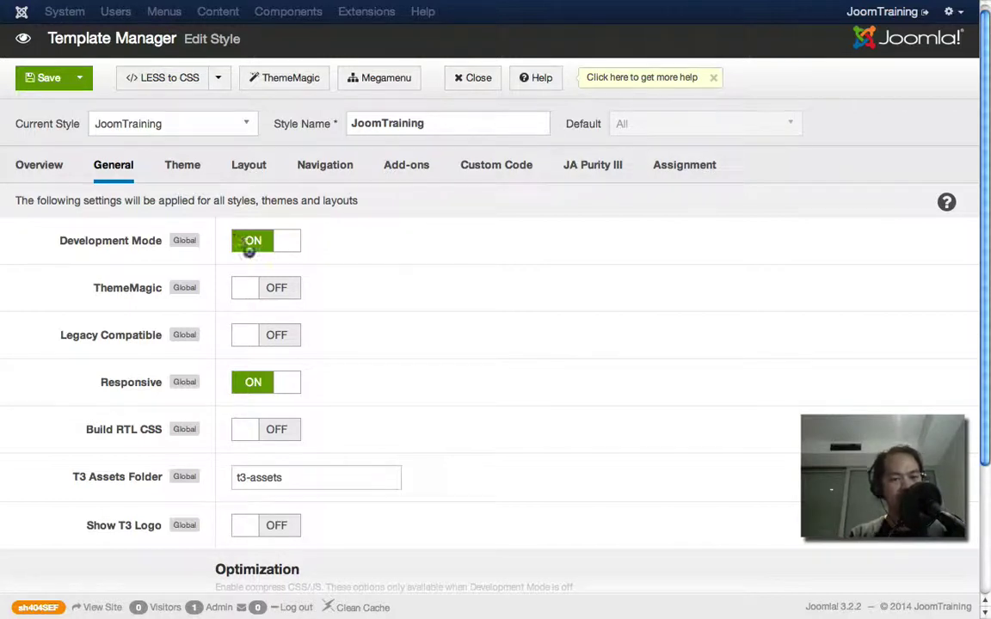
- Clean the cache, view the home page source and select a t3-assets/dev stylesheet URL
left_click(377, 607)
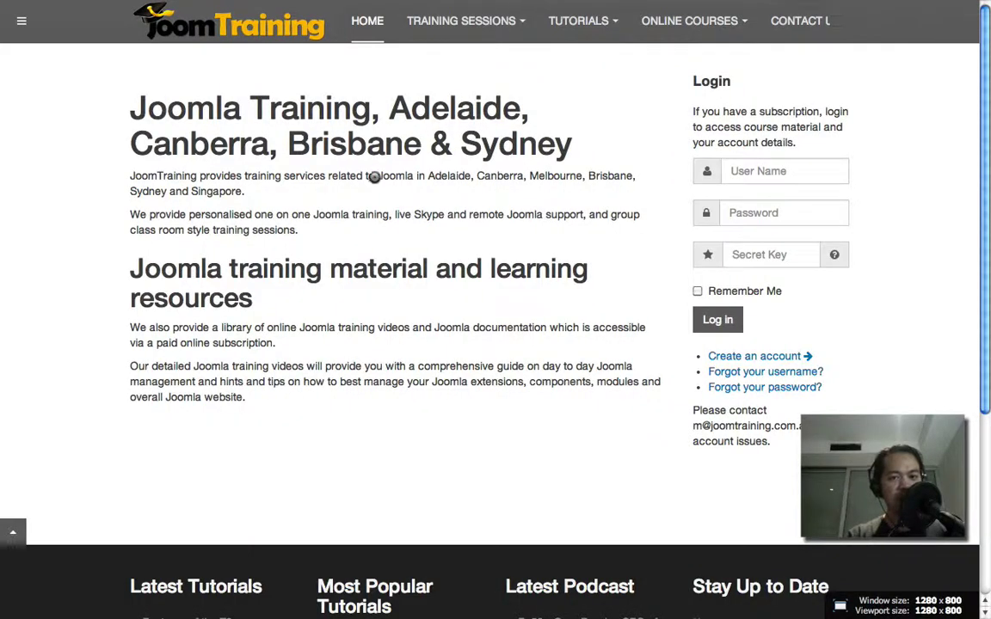
right_click(637, 95)
left_click(691, 203)
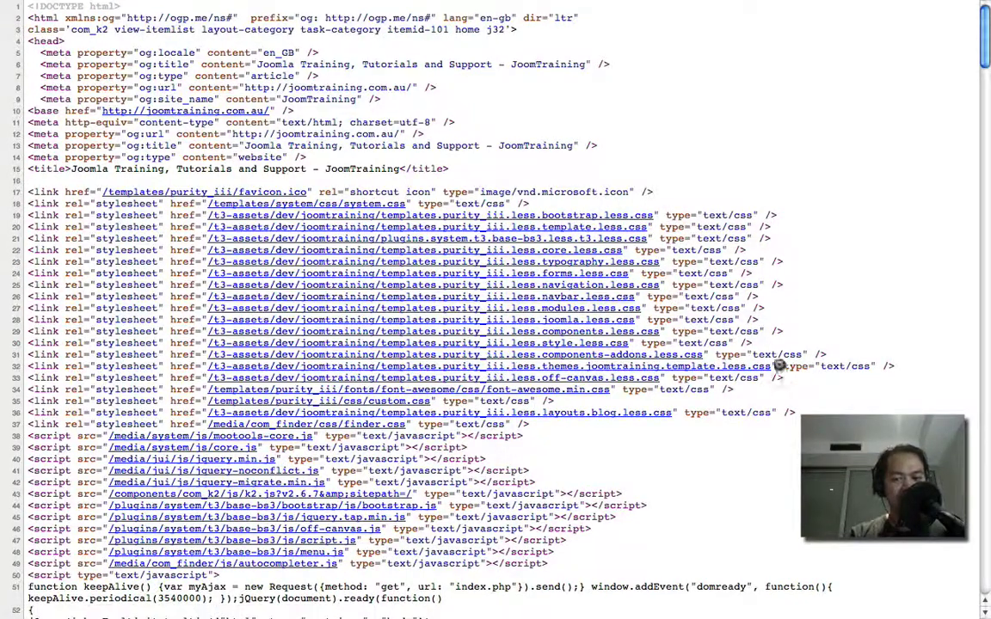
left_click_drag(778, 366, 207, 365)
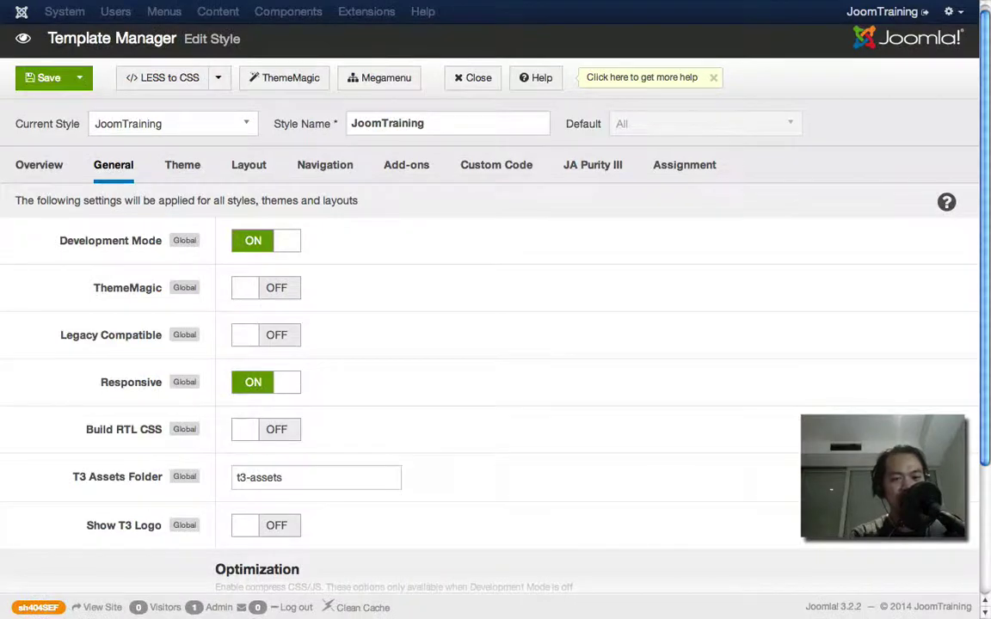
- Switch Development Mode OFF for the JoomTraining style and save
left_click(266, 239)
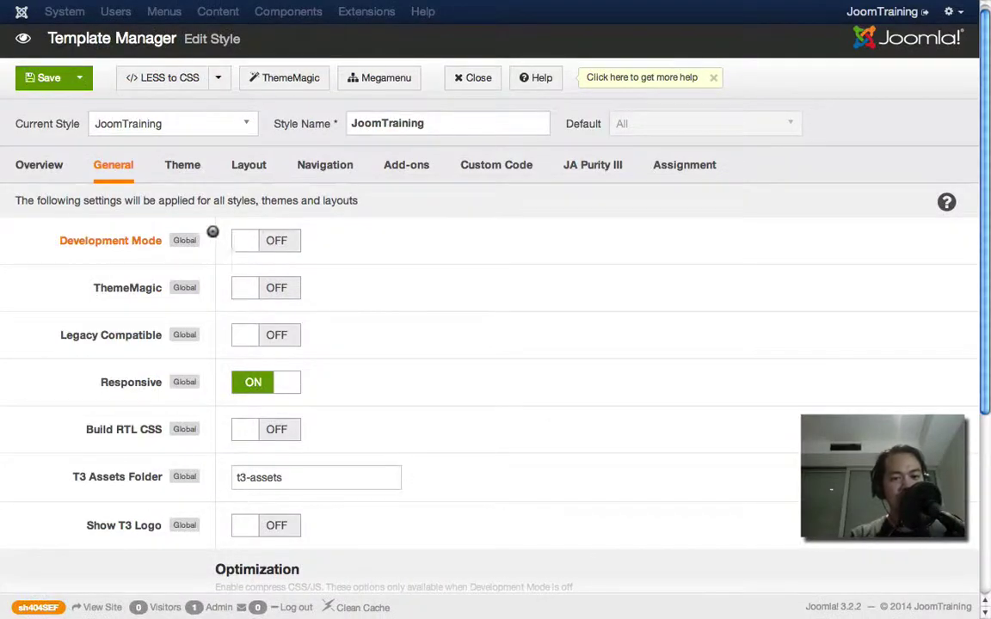
left_click(43, 80)
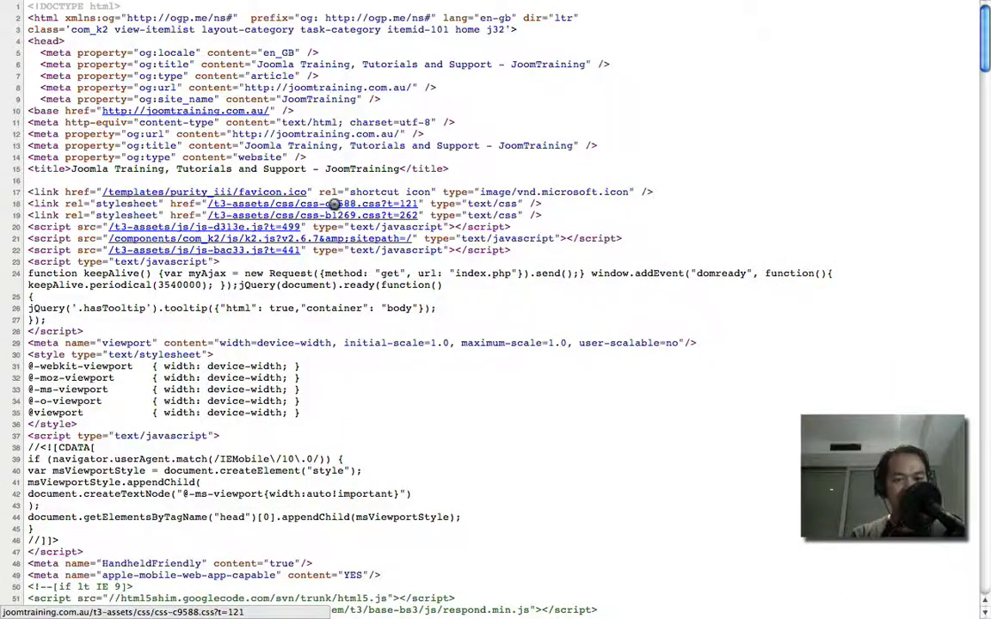
- Highlight the two combined t3-assets/css stylesheet links, then return to the Joomla style editor
left_click_drag(420, 204, 424, 214)
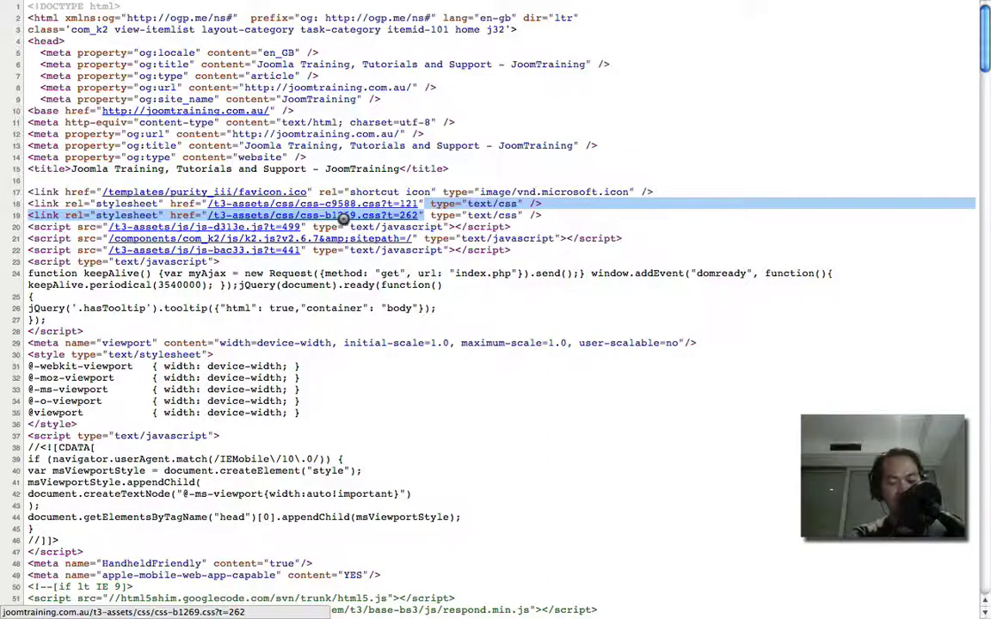
key("ctrl+w")
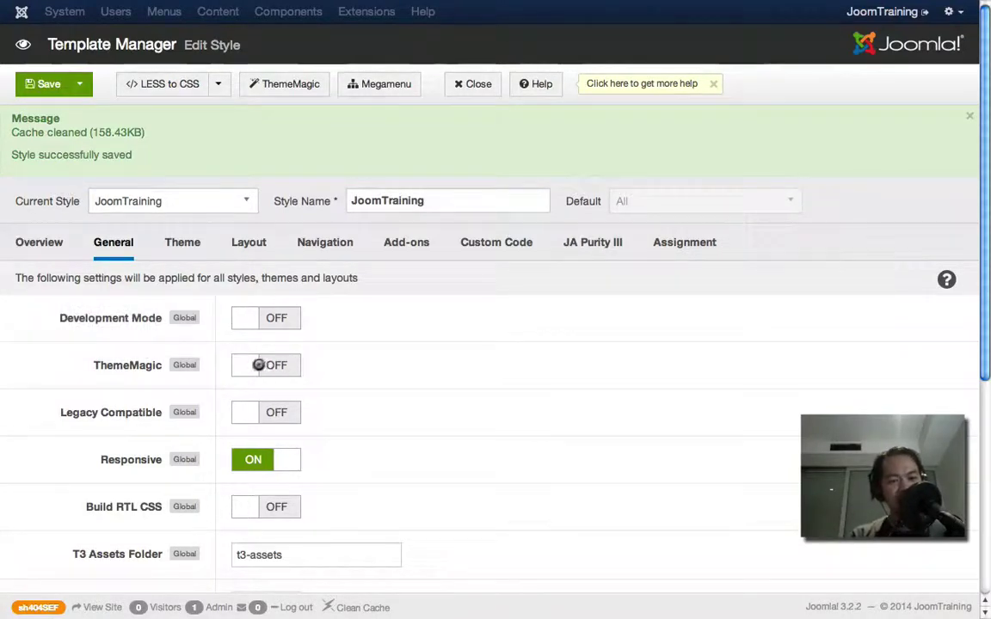
left_click(281, 90)
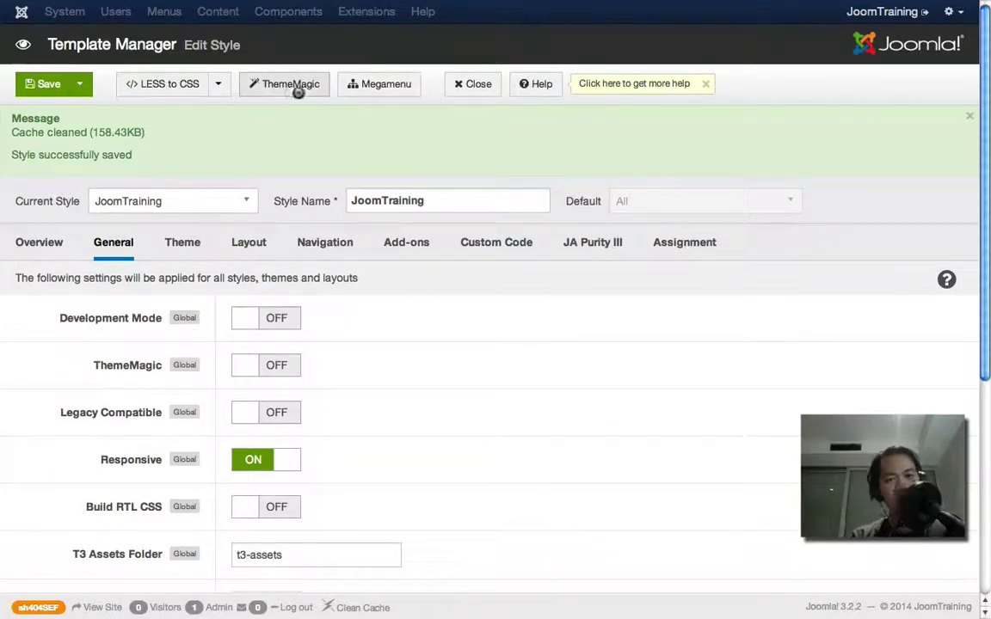
left_click(249, 369)
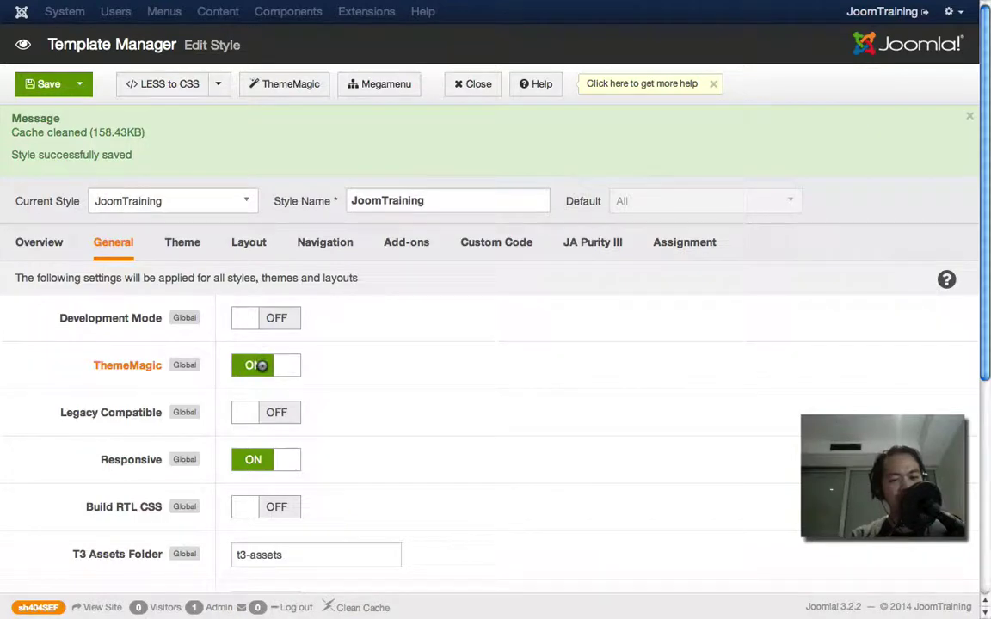
left_click(261, 366)
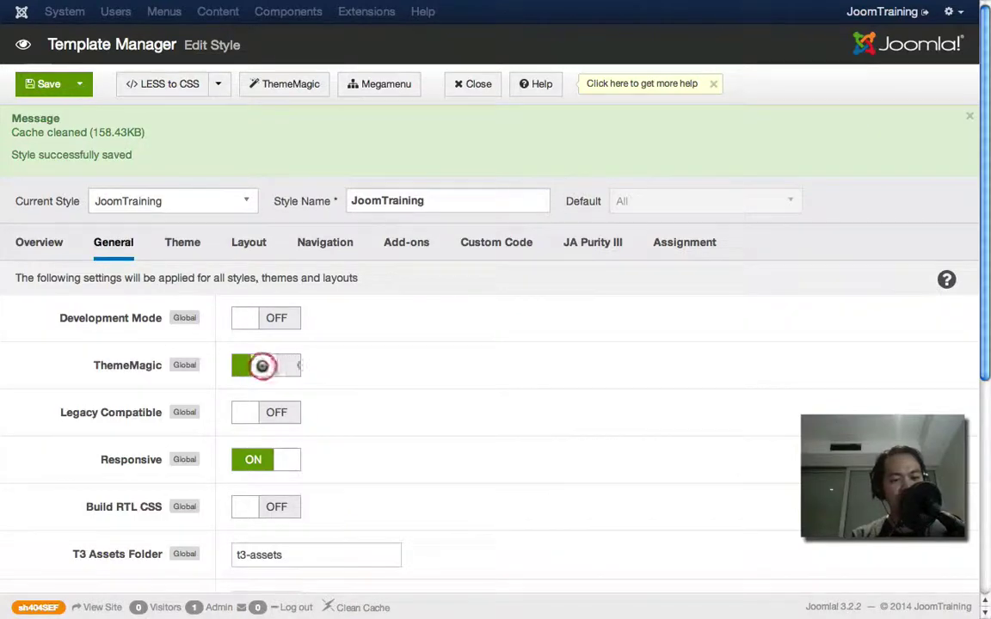
left_click(271, 86)
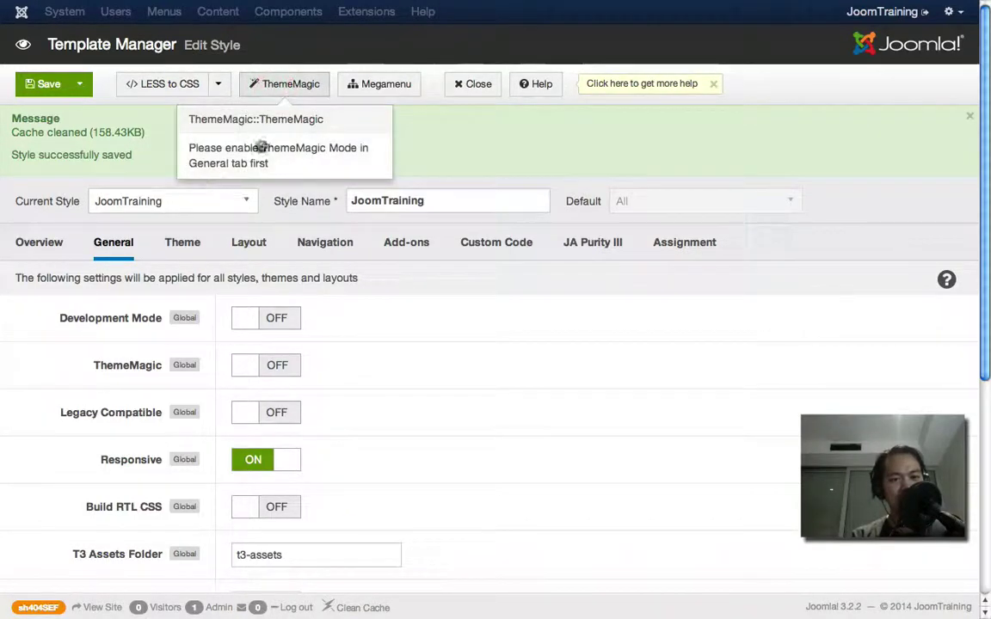
left_click(425, 349)
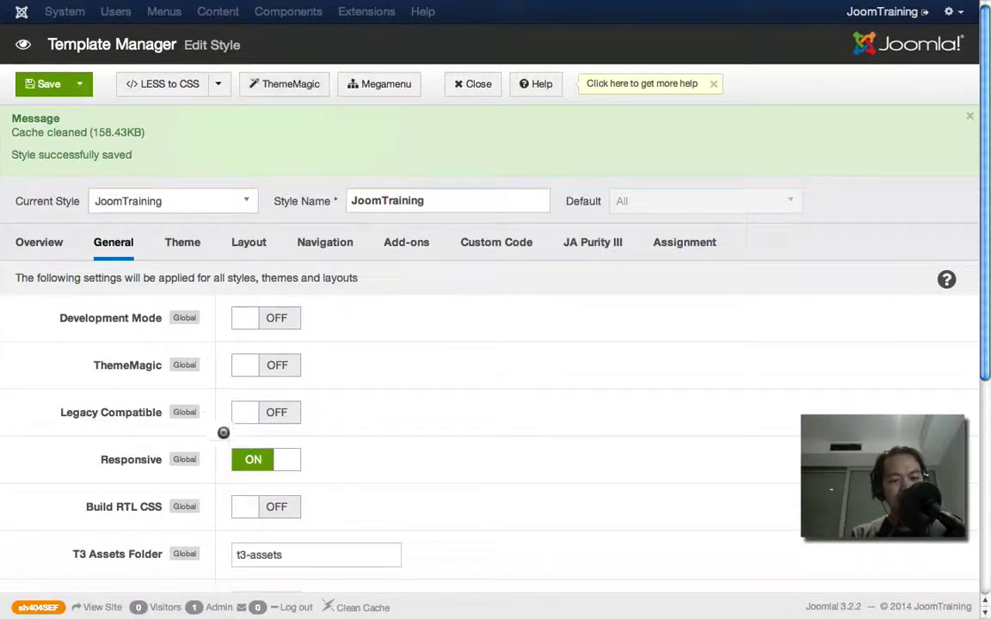
scroll(222, 429, "down", 2)
scroll(219, 426, "down", 1)
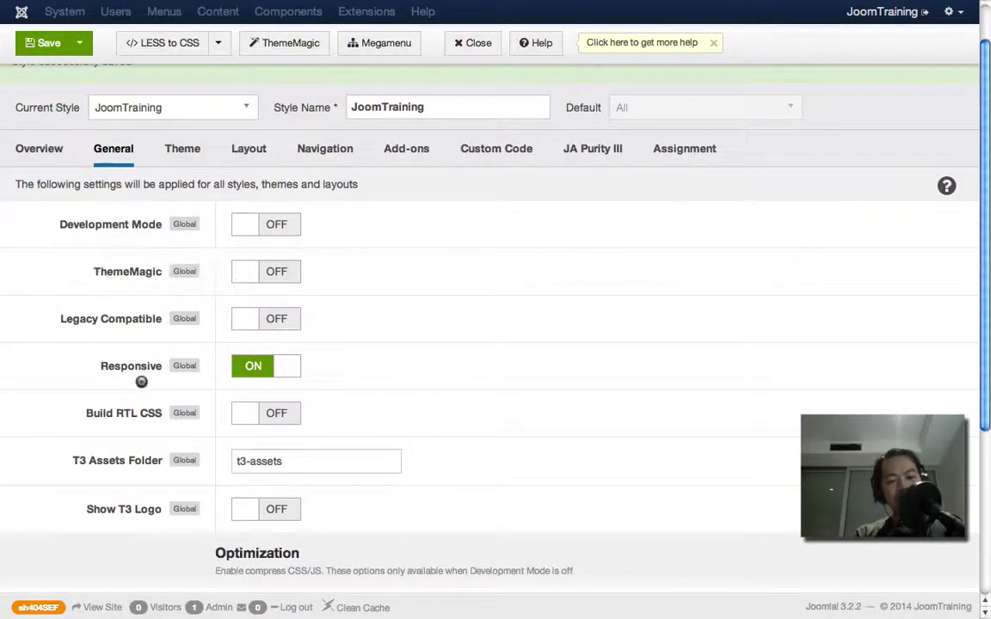
- Scroll down the JoomTraining style's General tab
scroll(249, 388, "down", 1)
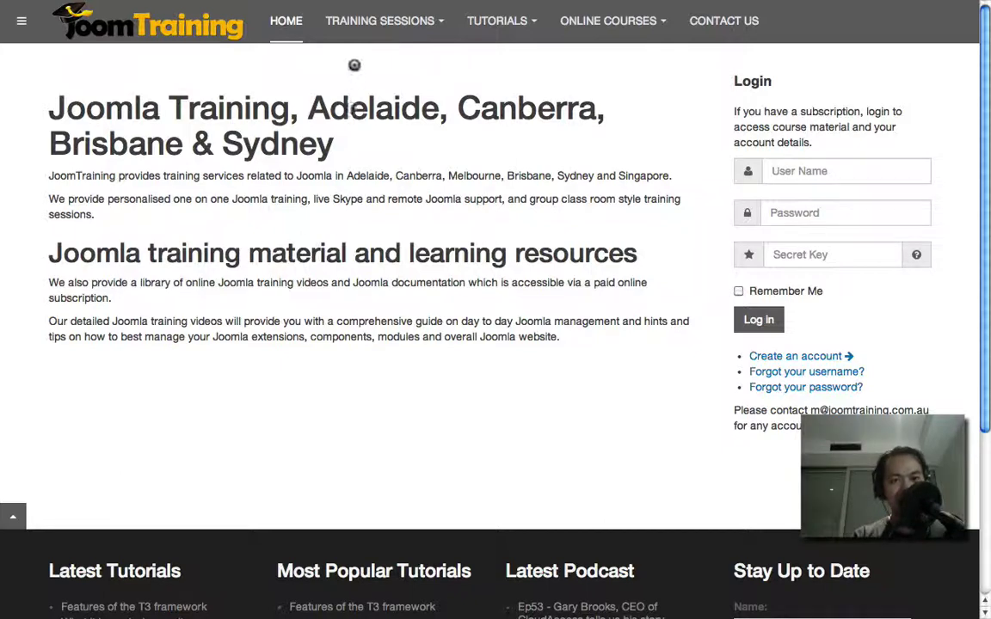
- Open the T3 Framework course and its 'LESS and all that CSS styling' lesson
mouse_move(613, 21)
left_click(595, 58)
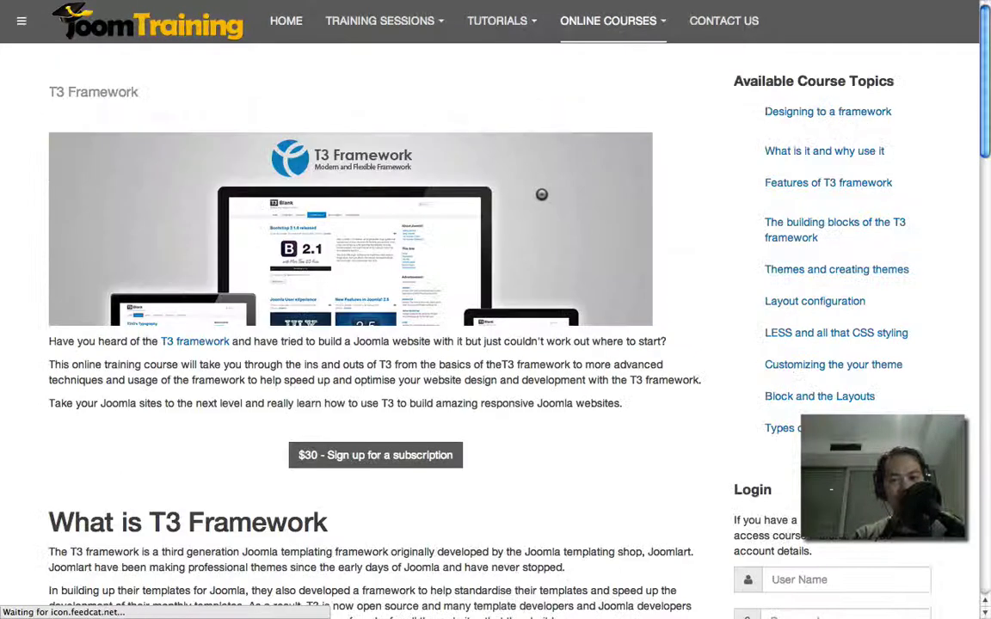
scroll(614, 221, "down", 3)
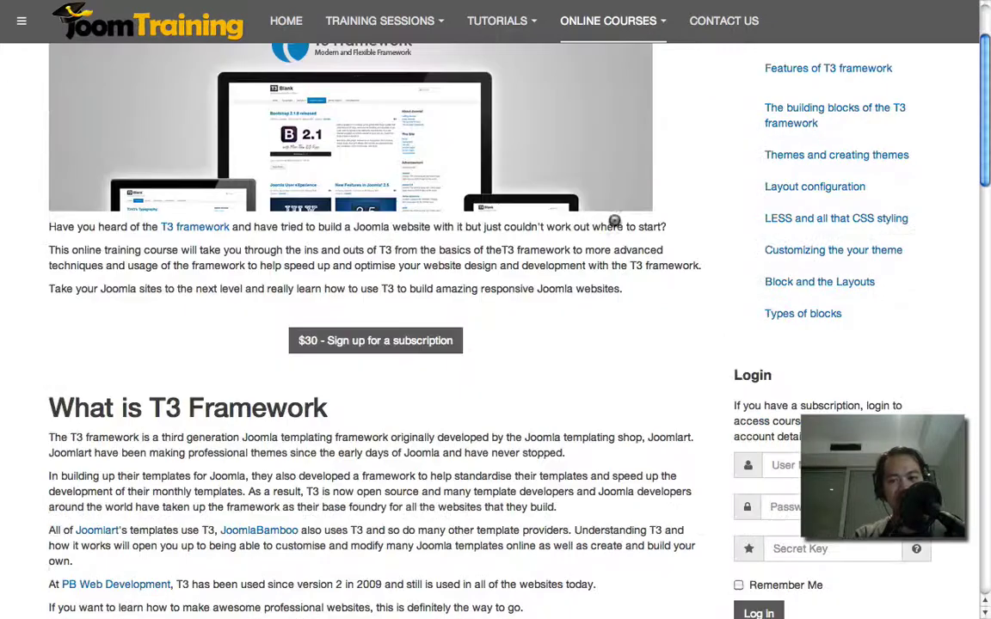
left_click(801, 217)
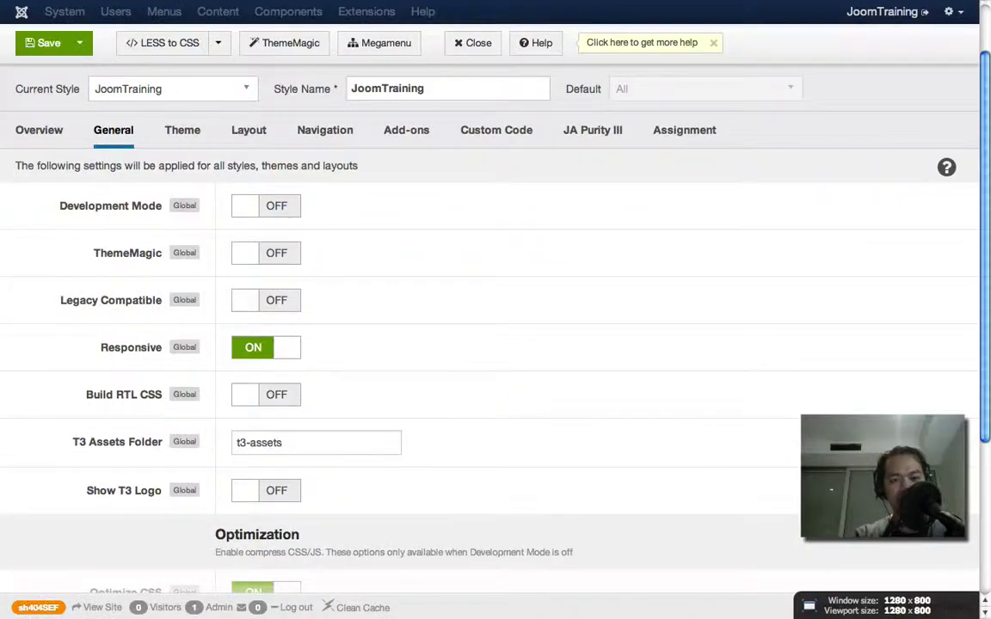
- Turn Responsive off, change Non-Responsive Width from 970 to 600px, and save
left_click(259, 348)
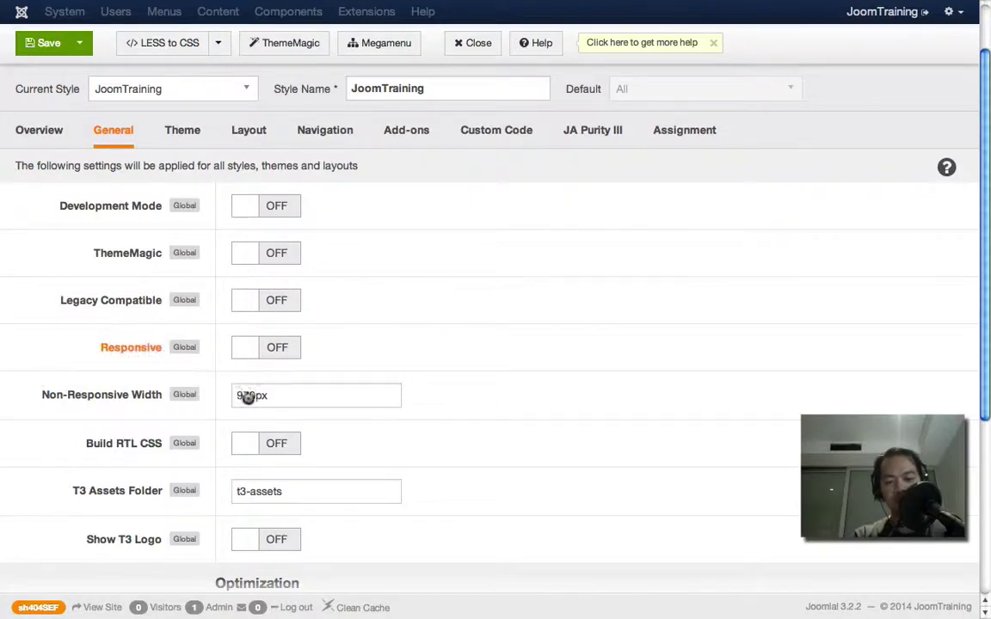
left_click_drag(256, 396, 184, 396)
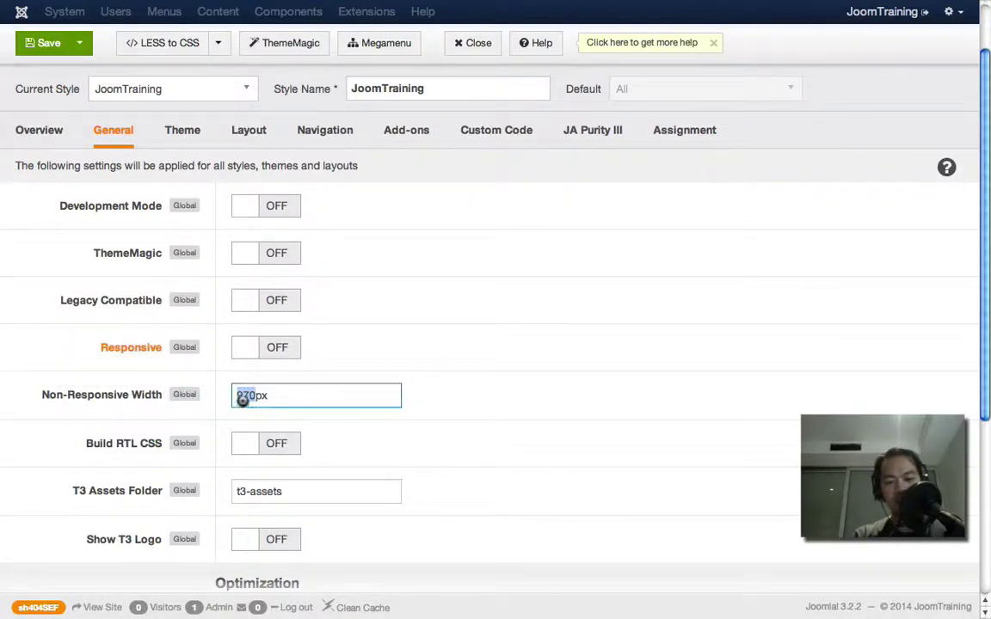
type("699")
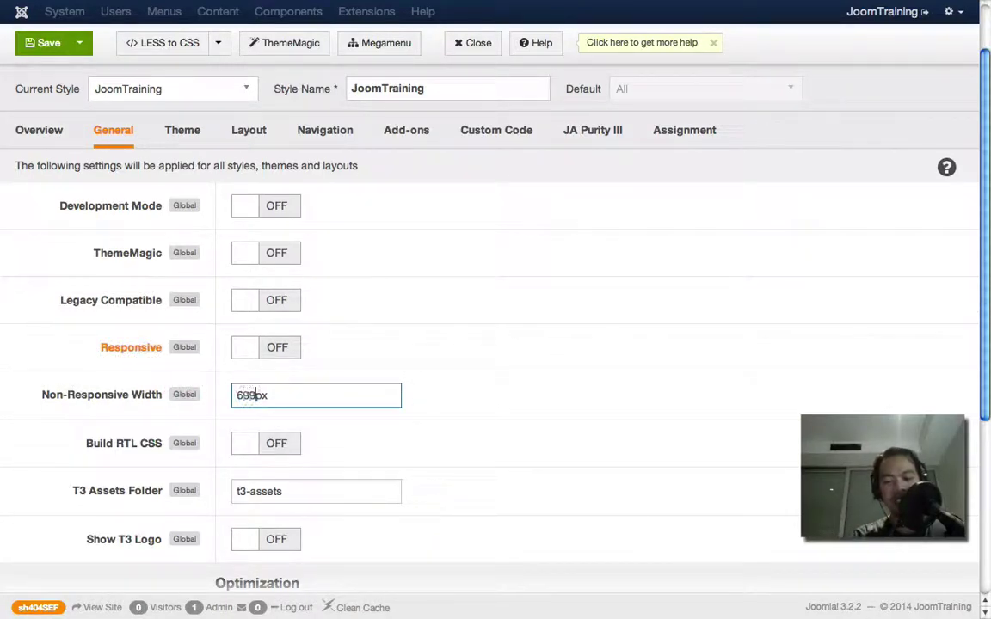
key("BackSpace")
key("BackSpace")
type("00")
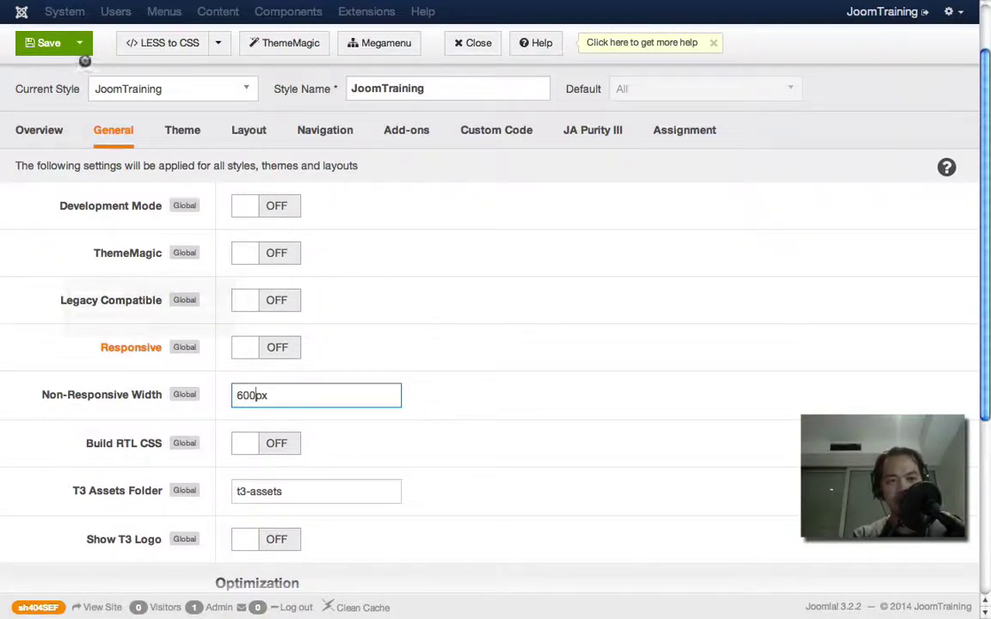
left_click(49, 43)
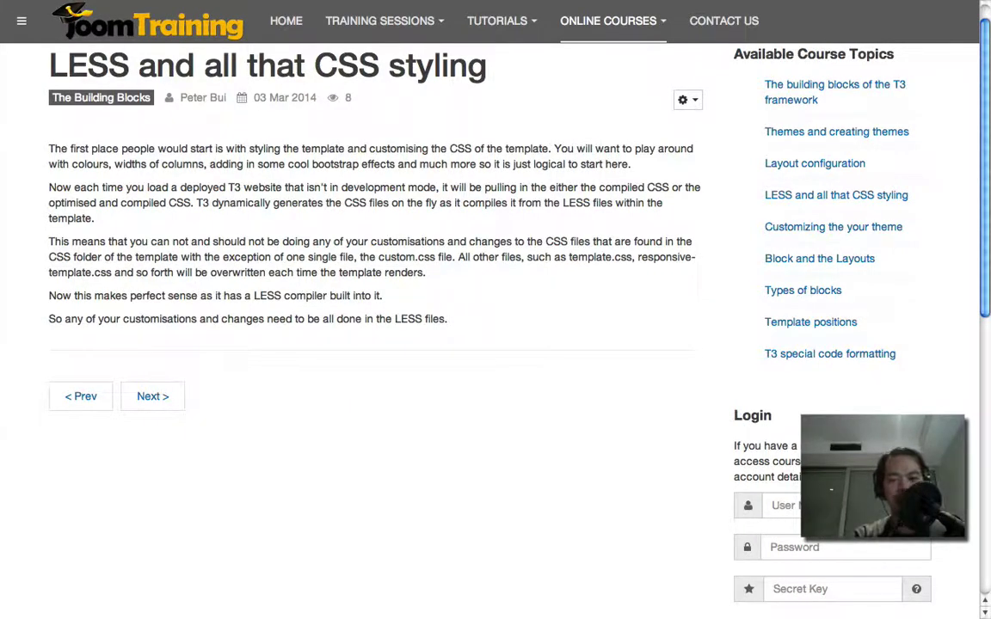
- Scroll through the lesson page to inspect its narrow 600px fixed layout
scroll(469, 326, "down", 3)
scroll(470, 326, "up", 3)
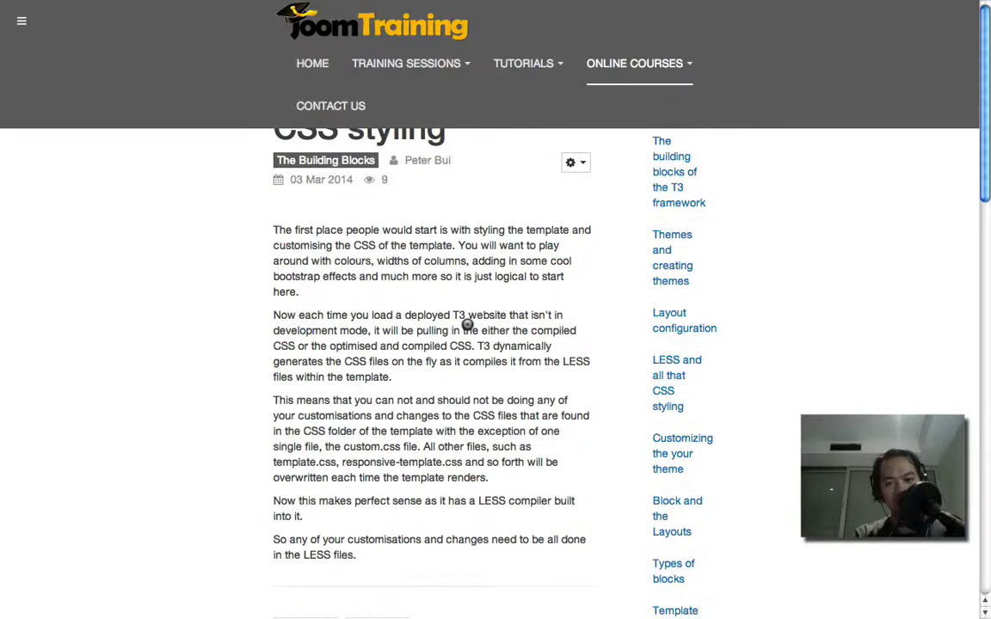
scroll(467, 324, "down", 7)
scroll(467, 324, "down", 3)
scroll(468, 324, "up", 1)
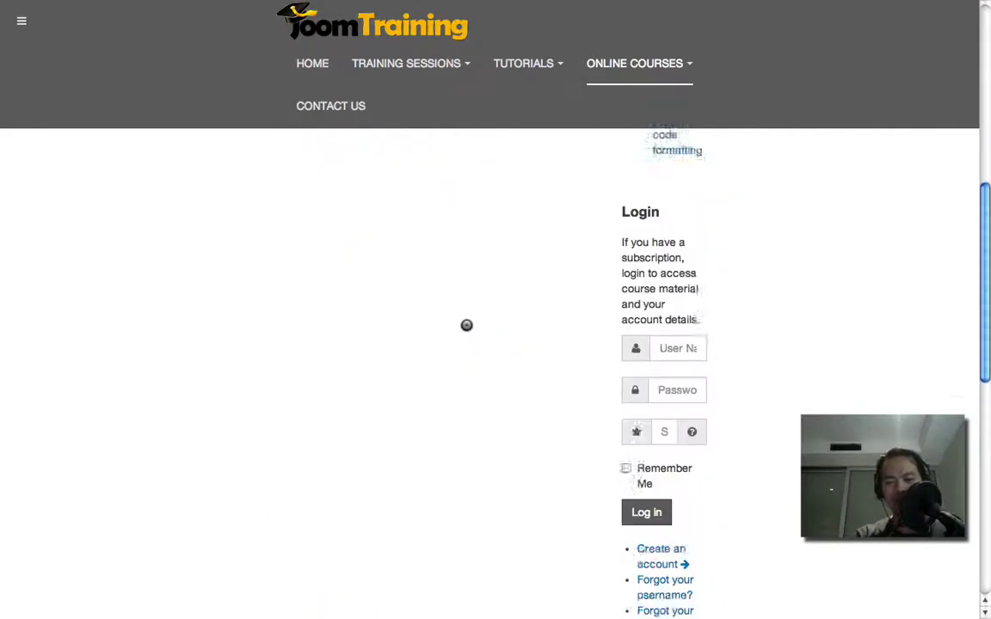
scroll(467, 324, "up", 2)
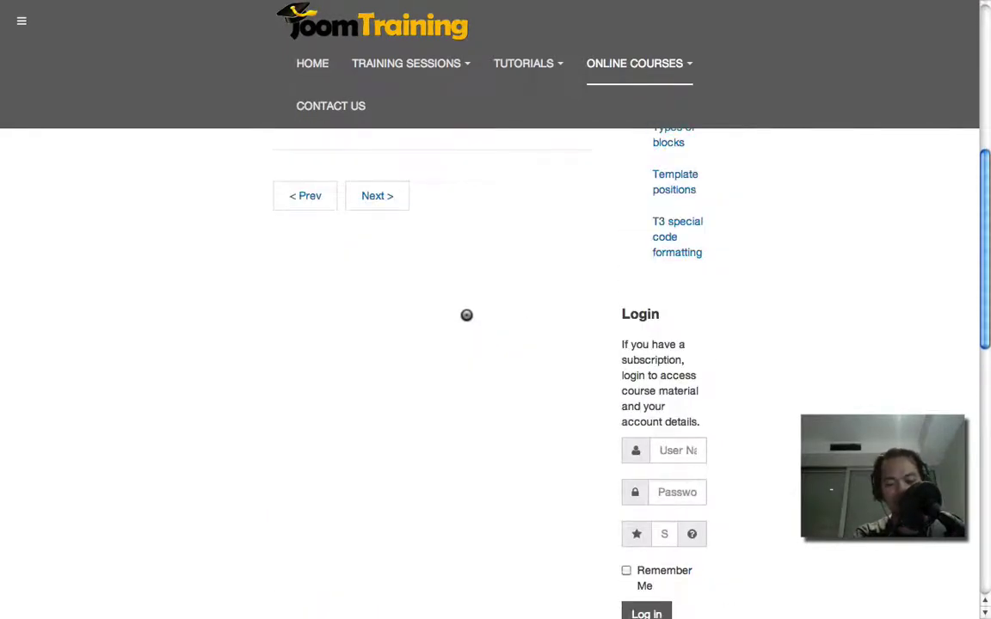
- In the admin tab, replace the 600 width with 970px and save the style
key("ctrl+Tab")
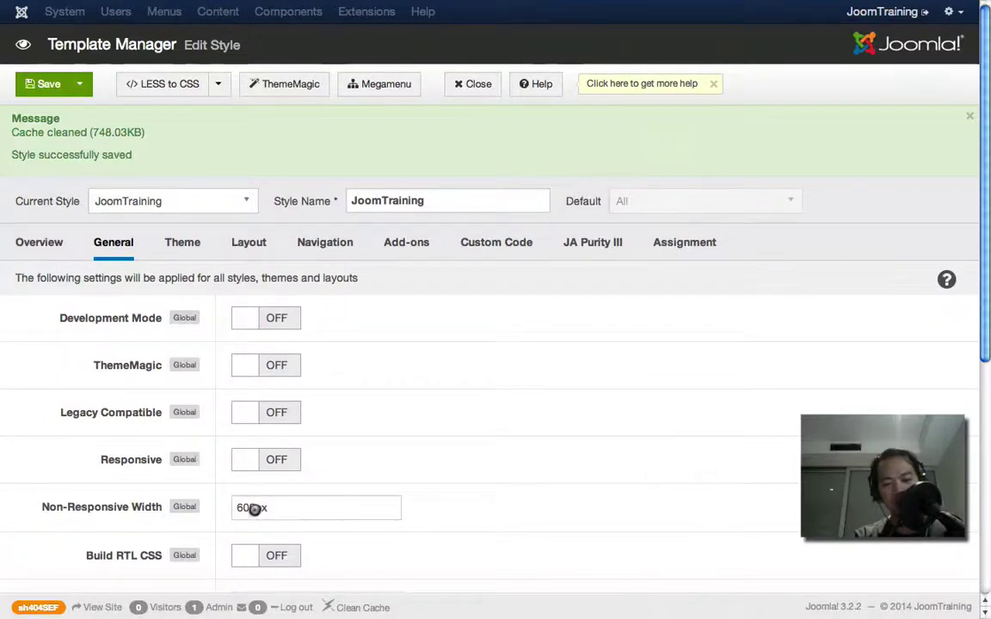
left_click_drag(255, 509, 178, 505)
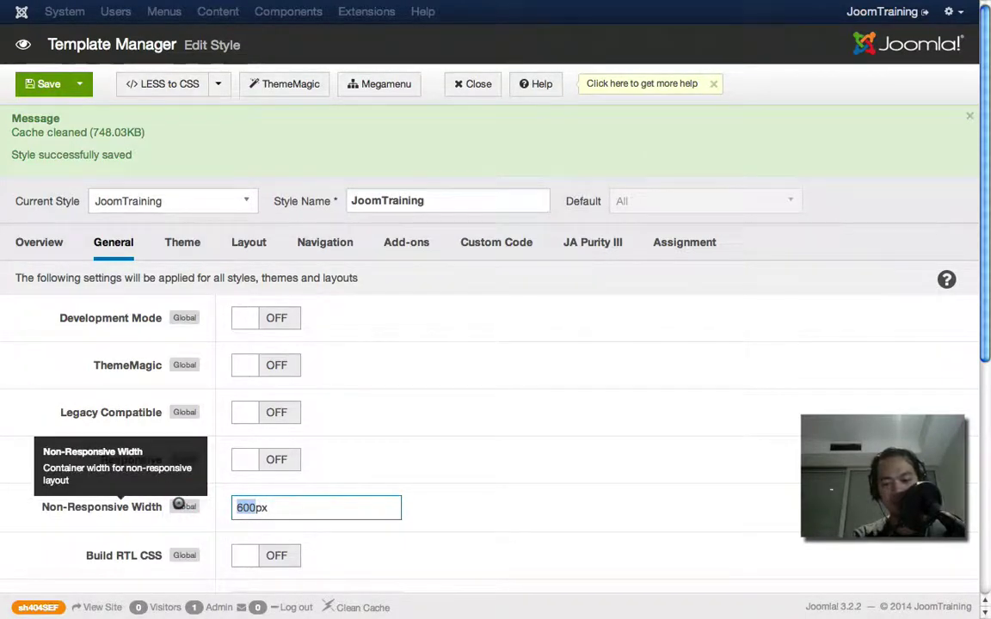
type("970")
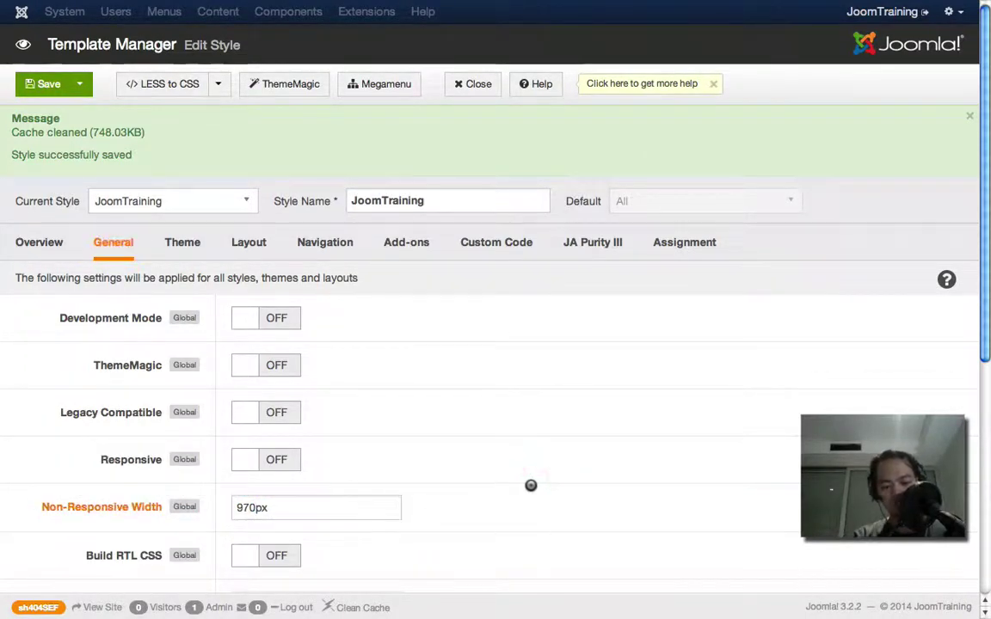
left_click(47, 85)
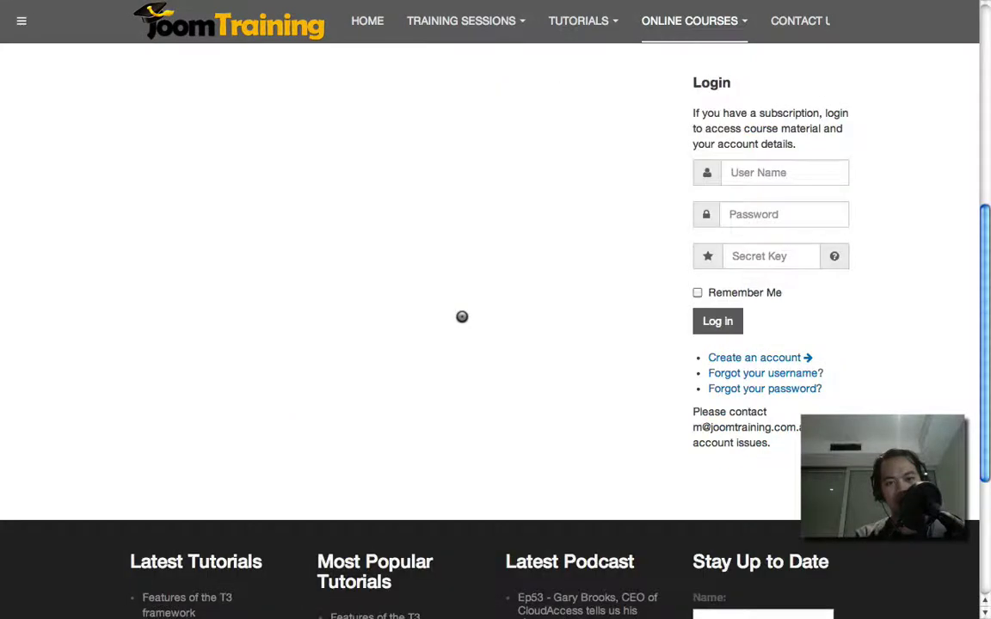
- Turn the Responsive layout back on for the JoomTraining style, keeping the 970px width
scroll(468, 320, "up", 5)
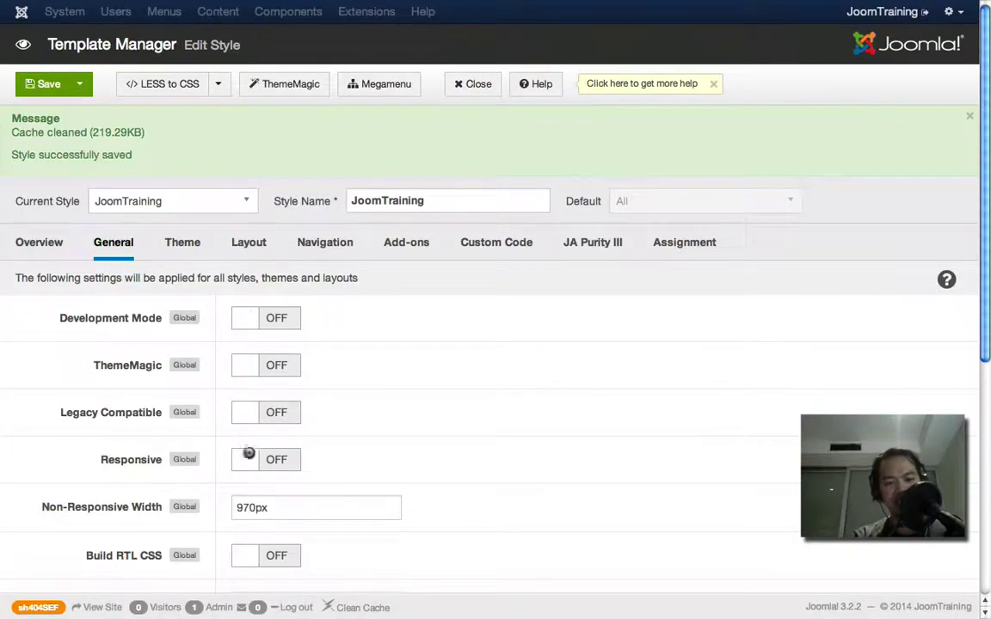
left_click(248, 457)
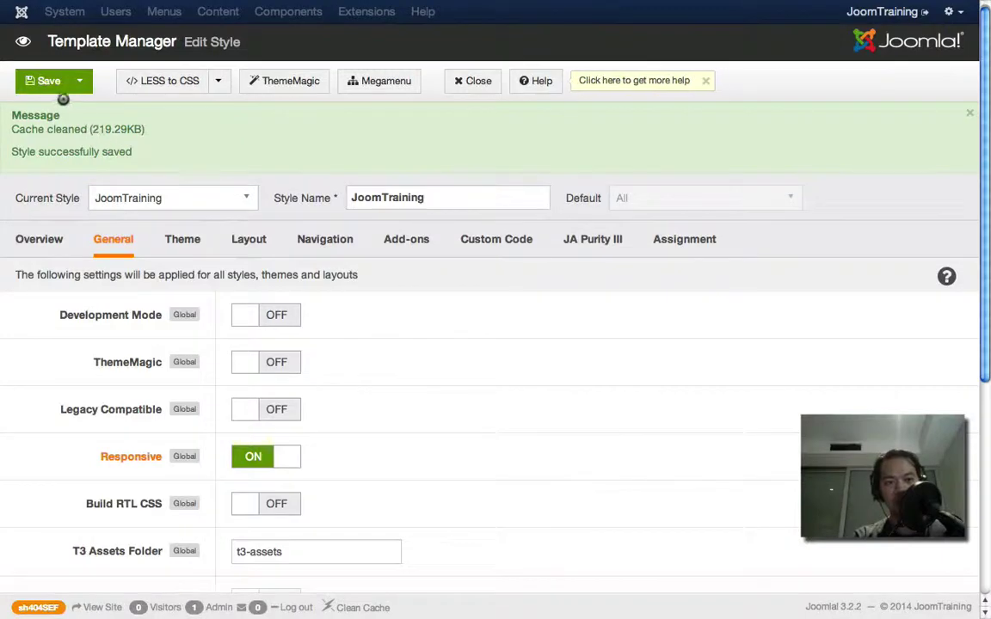
scroll(482, 420, "down", 3)
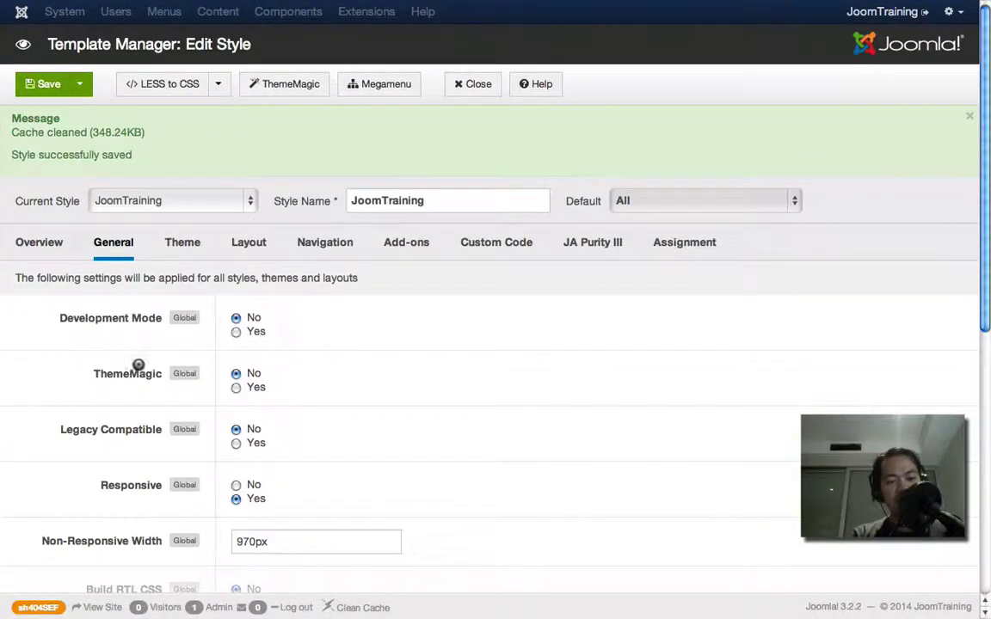
- Confirm the T3 Assets Folder reads t3-assets and dismiss its autocomplete suggestions
scroll(193, 396, "down", 3)
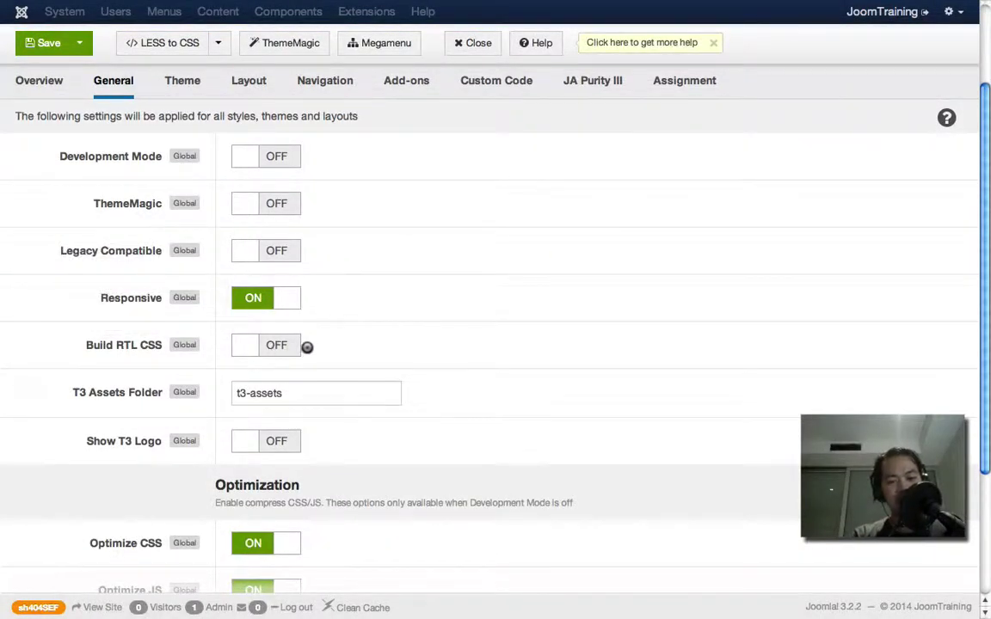
scroll(226, 360, "down", 1)
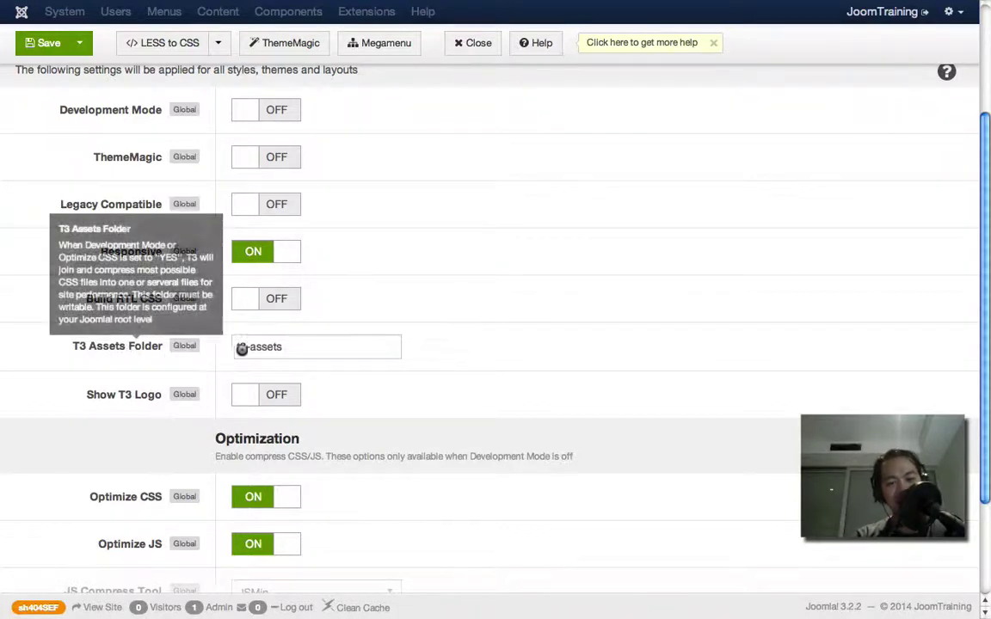
left_click(290, 347)
left_click_drag(290, 348, 228, 347)
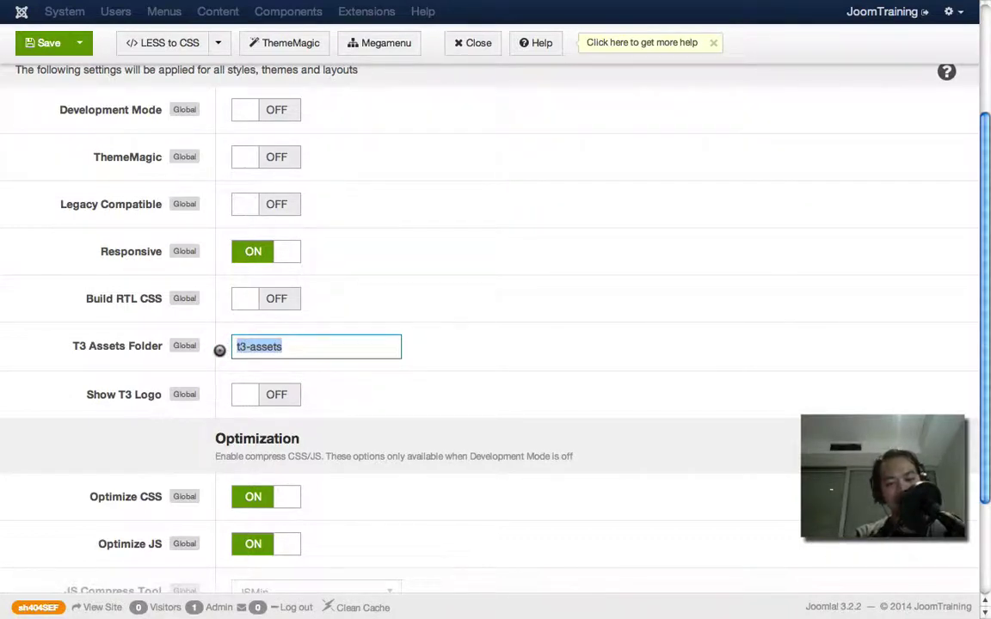
left_click(241, 348)
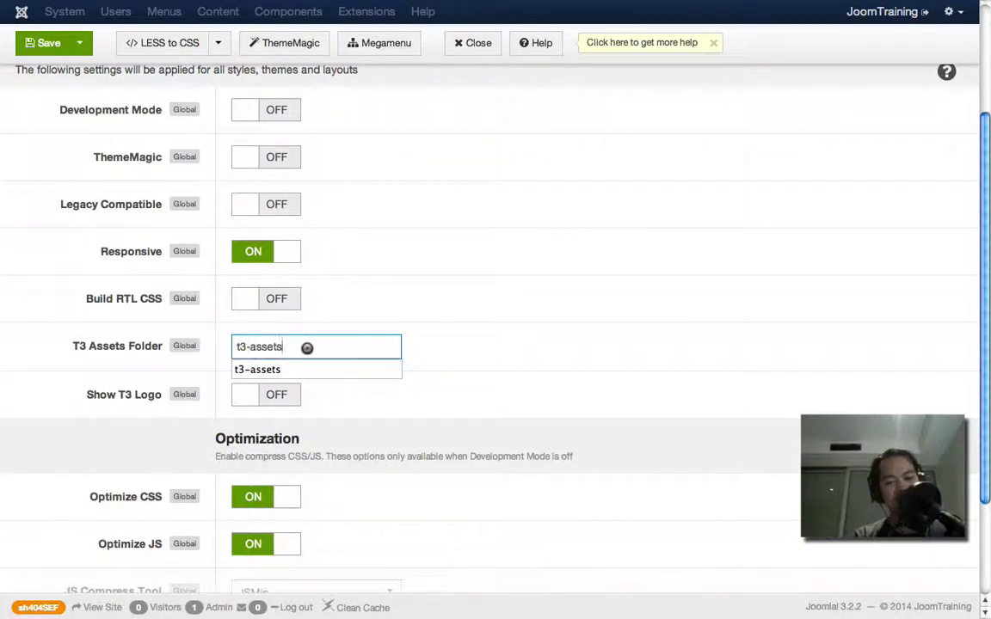
left_click(453, 342)
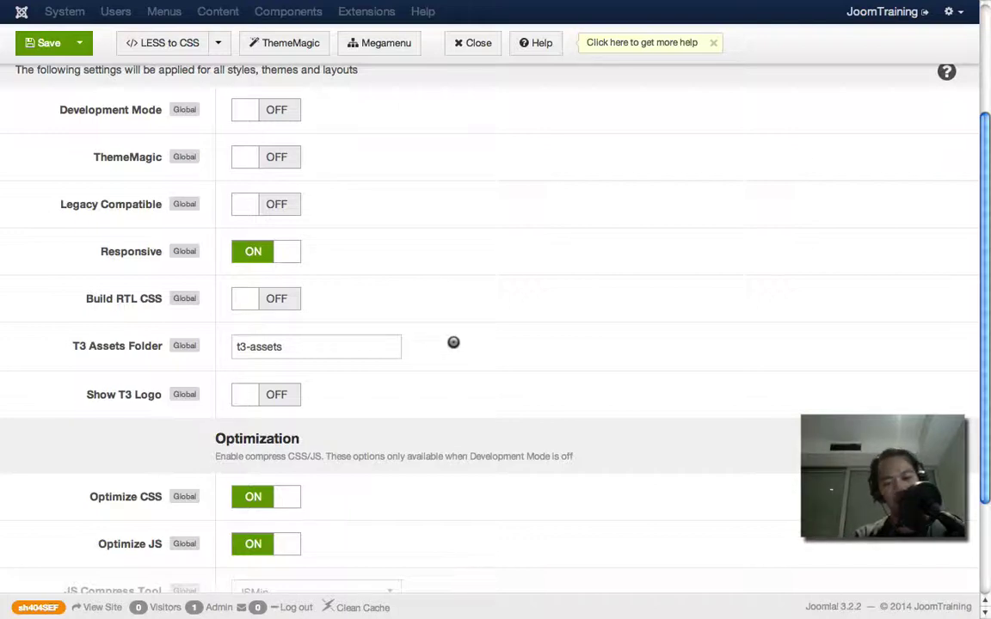
scroll(442, 345, "down", 3)
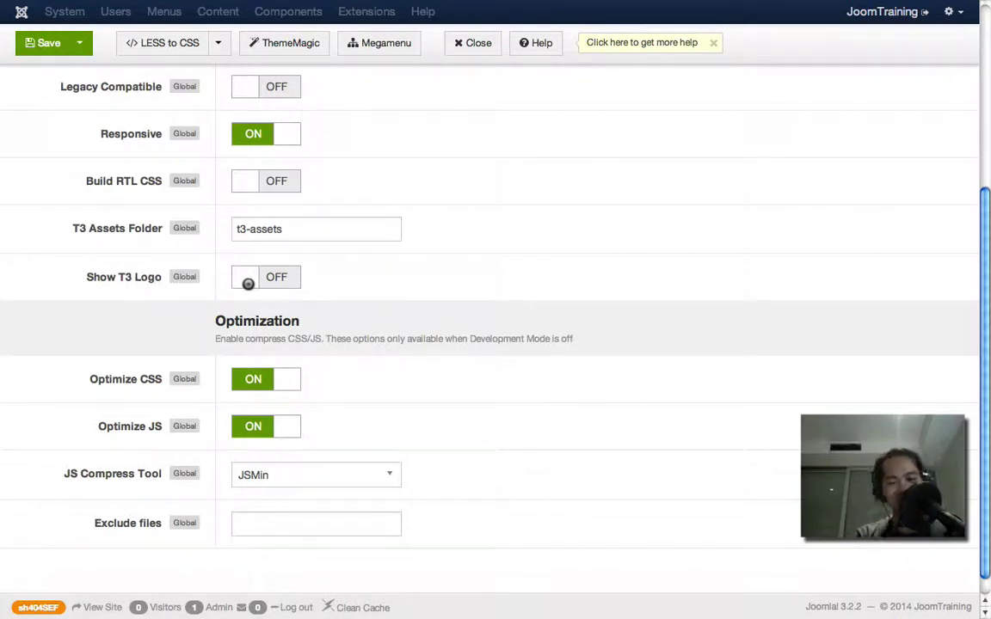
- Switch Show T3 Logo on and save the JoomTraining style
left_click(248, 283)
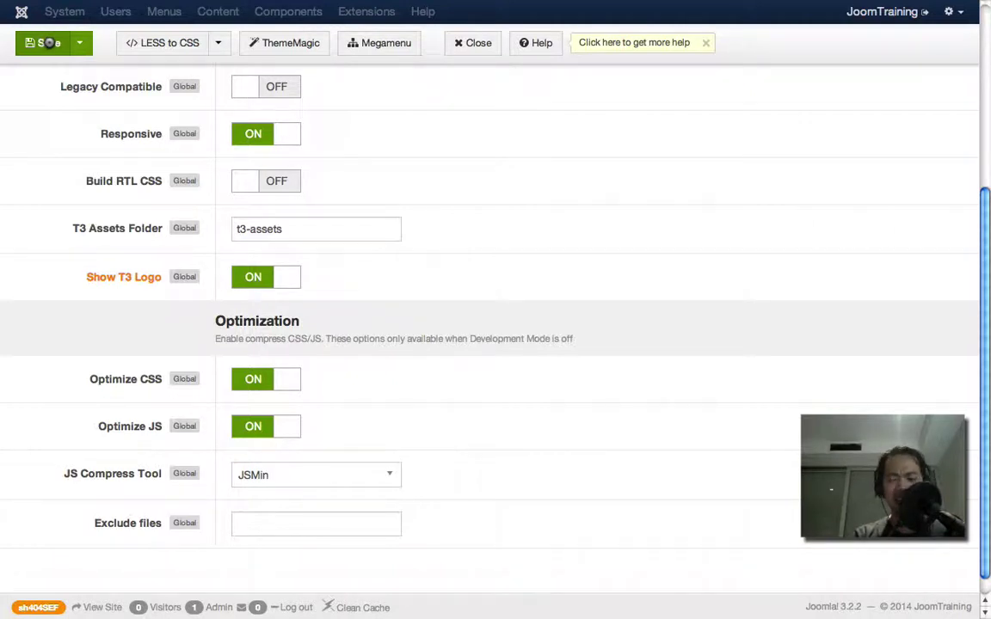
left_click(49, 42)
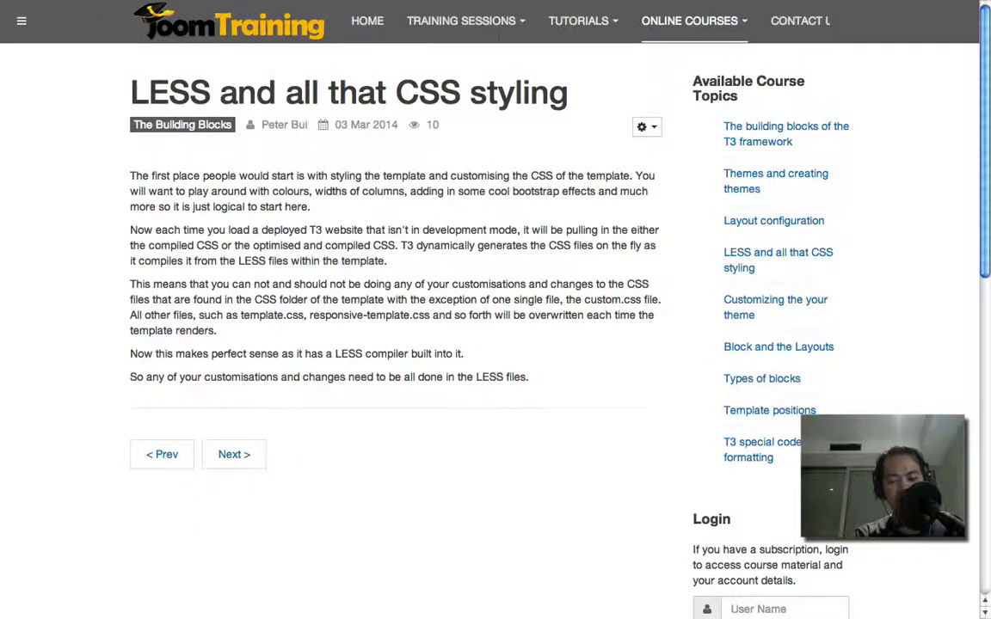
scroll(325, 298, "down", 10)
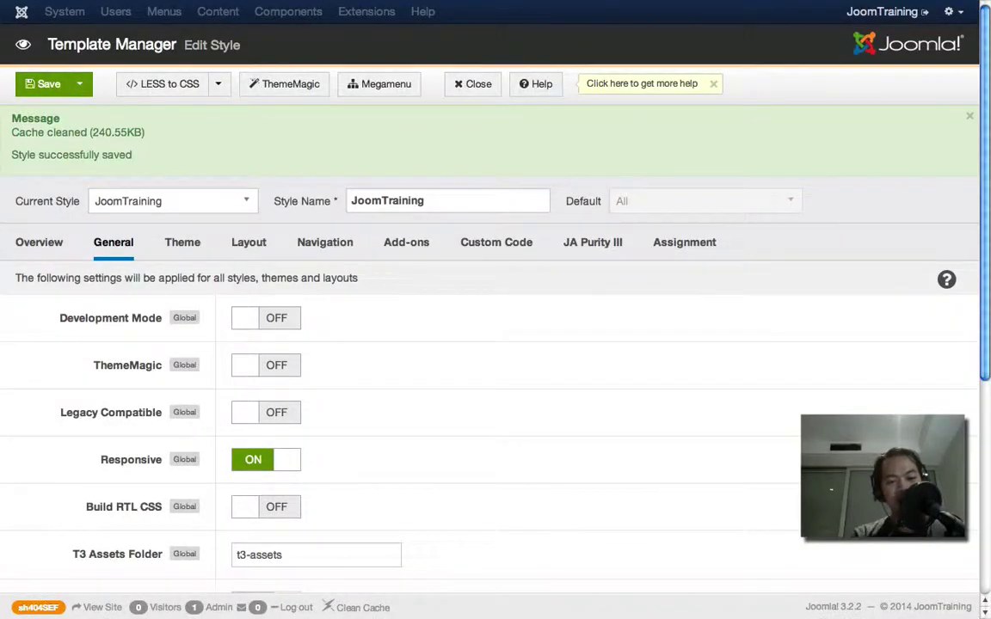
- Set Optimize CSS and Optimize JS to off and save the style
scroll(410, 347, "down", 4)
scroll(393, 369, "down", 1)
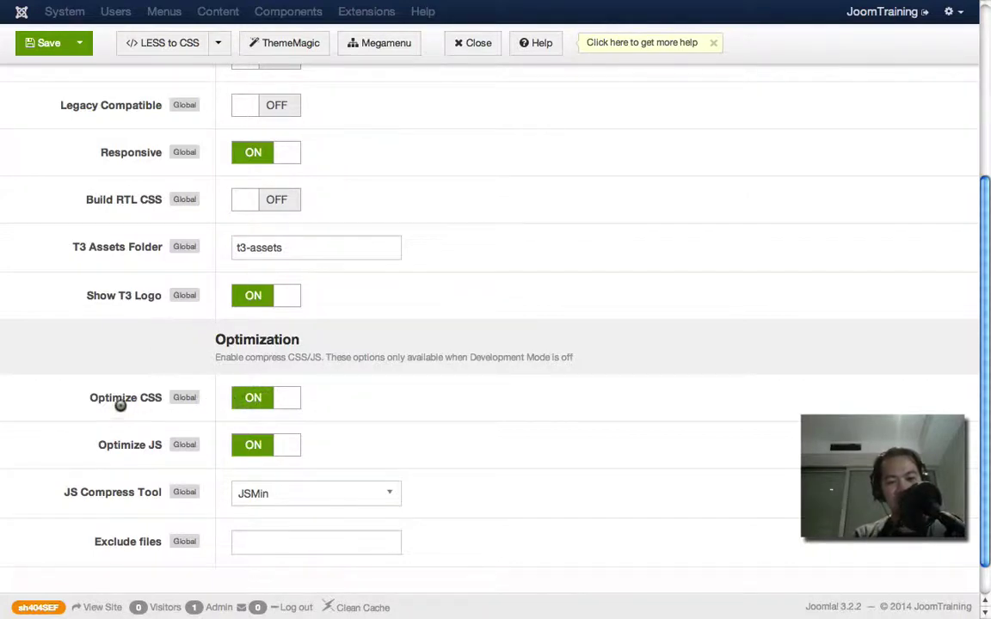
left_click(253, 398)
left_click(256, 444)
scroll(412, 446, "up", 1)
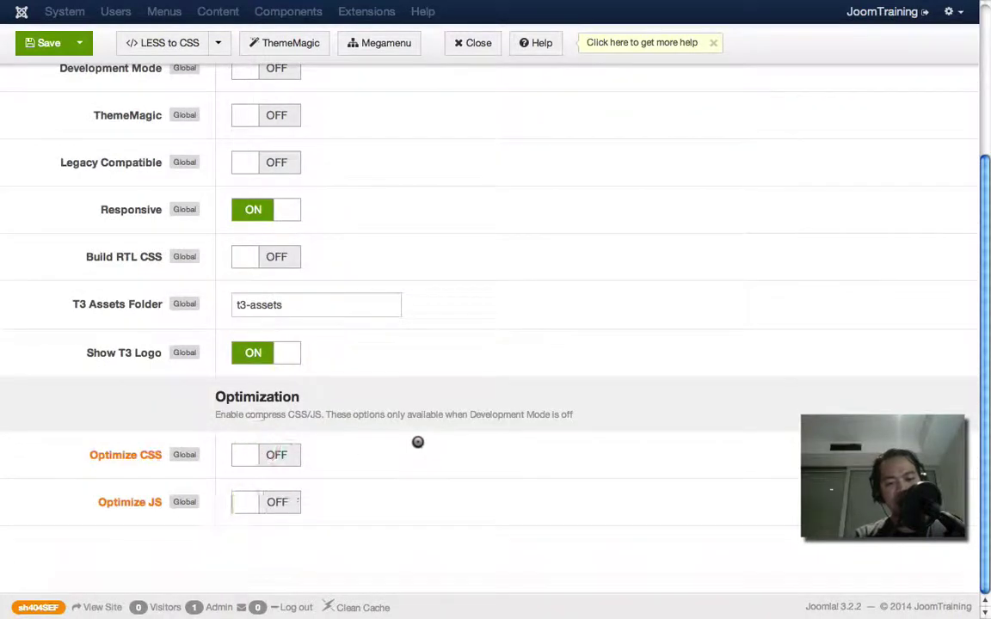
key("ctrl+s")
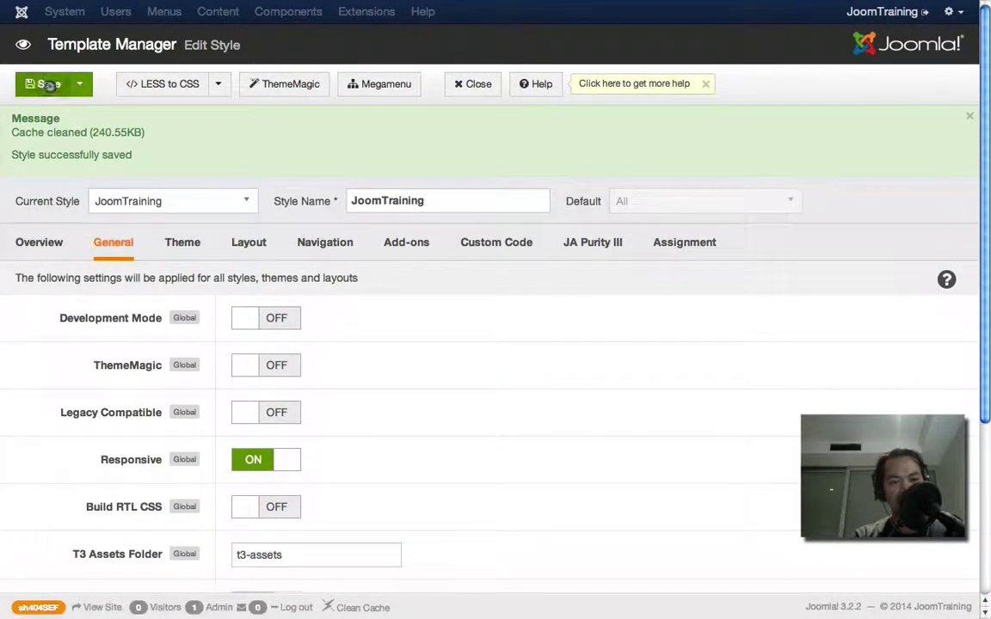
- Save the style, then verify the front-end page source lists each script file separately
left_click(49, 84)
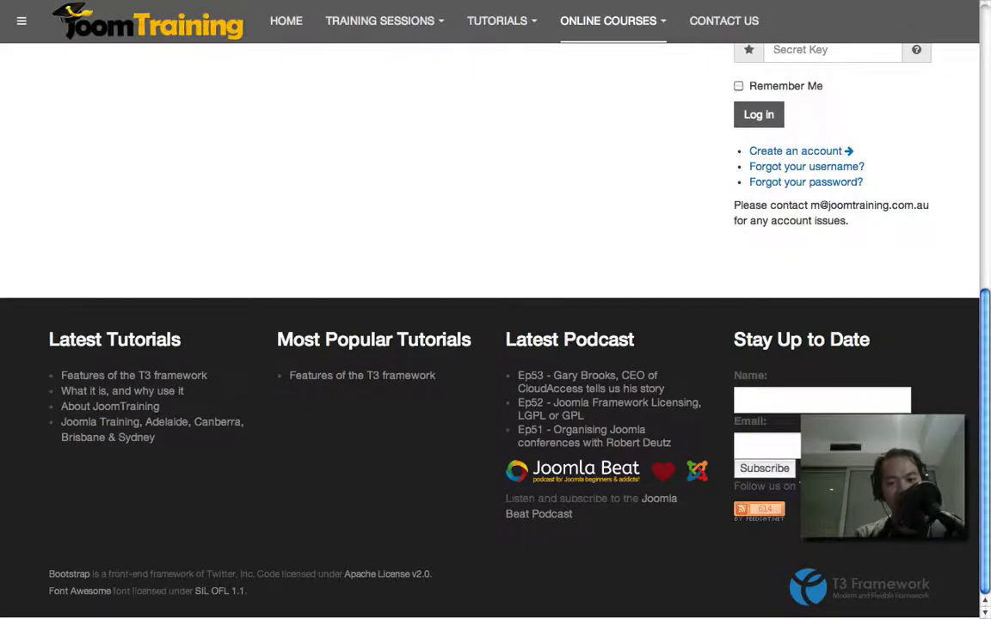
scroll(425, 345, "up", 10)
right_click(549, 136)
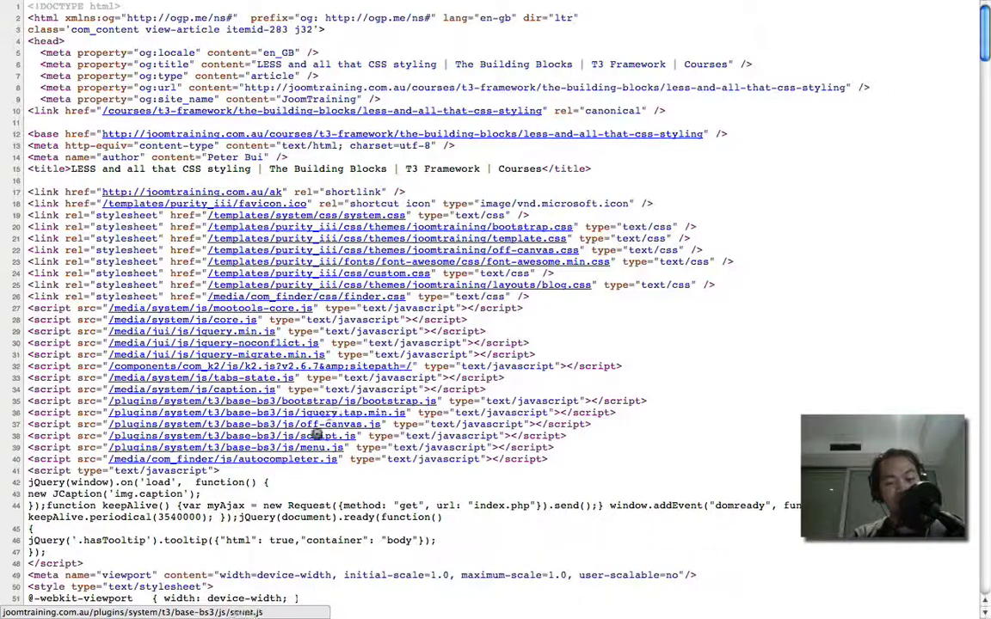
scroll(297, 456, "down", 5)
scroll(297, 456, "down", 4)
scroll(297, 456, "up", 9)
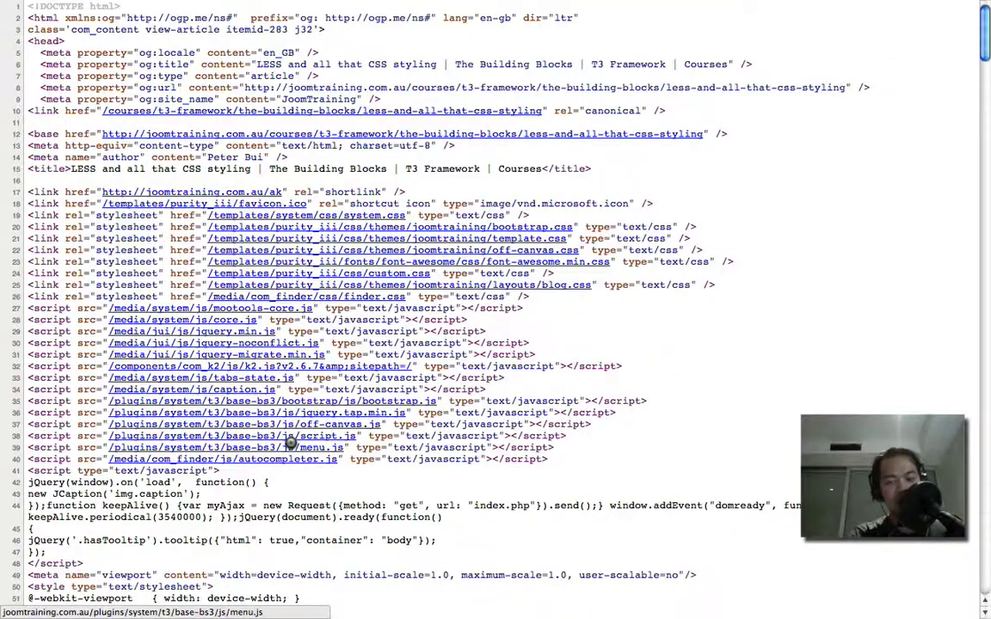
key("super+w")
- Re-enable Optimize CSS and Optimize JS, keeping JSMin as the JS Compress Tool
left_click(407, 392)
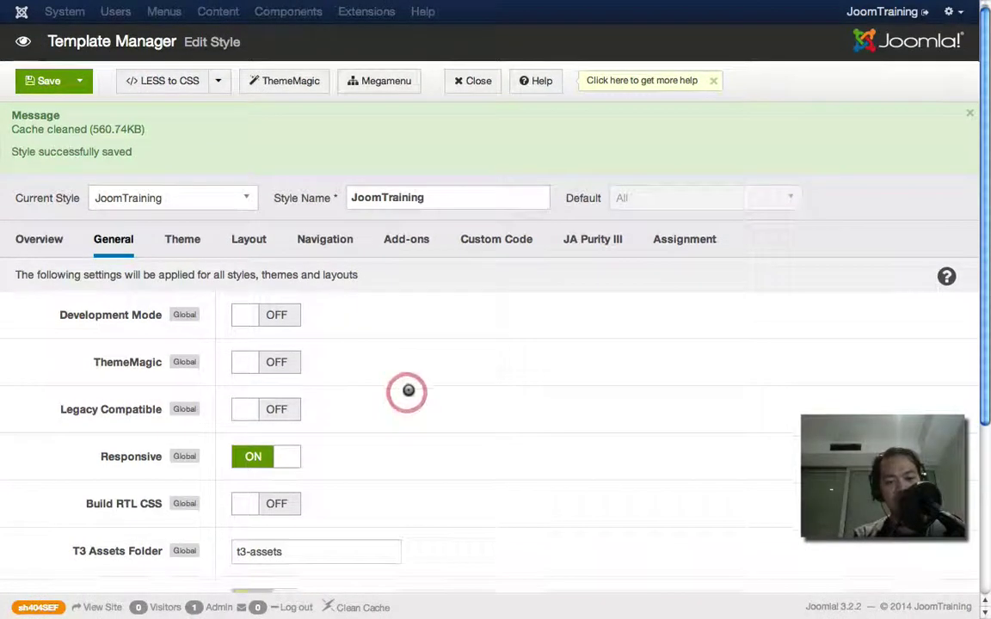
scroll(408, 391, "down", 3)
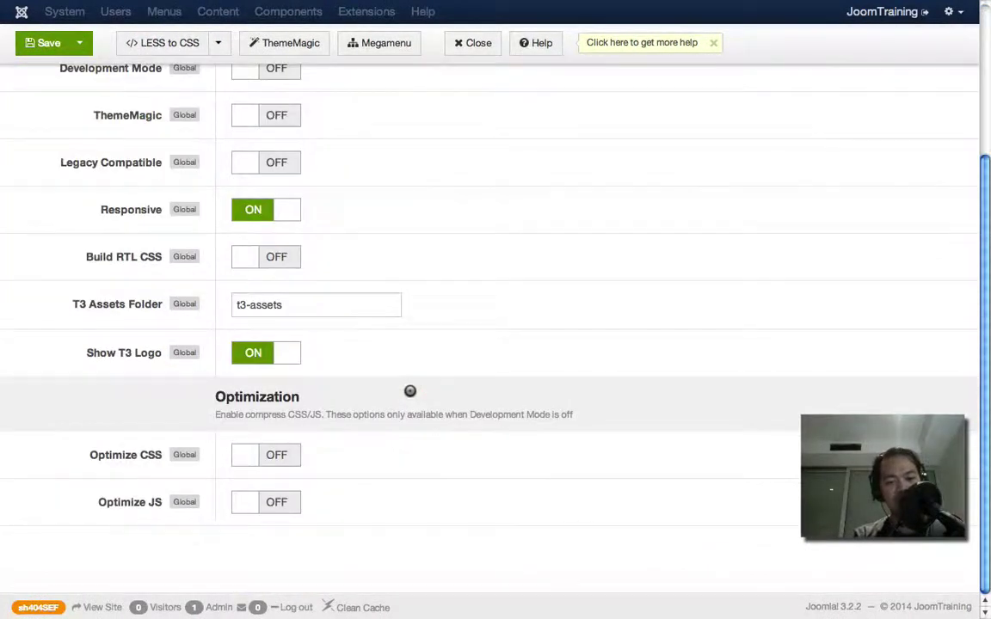
left_click(256, 457)
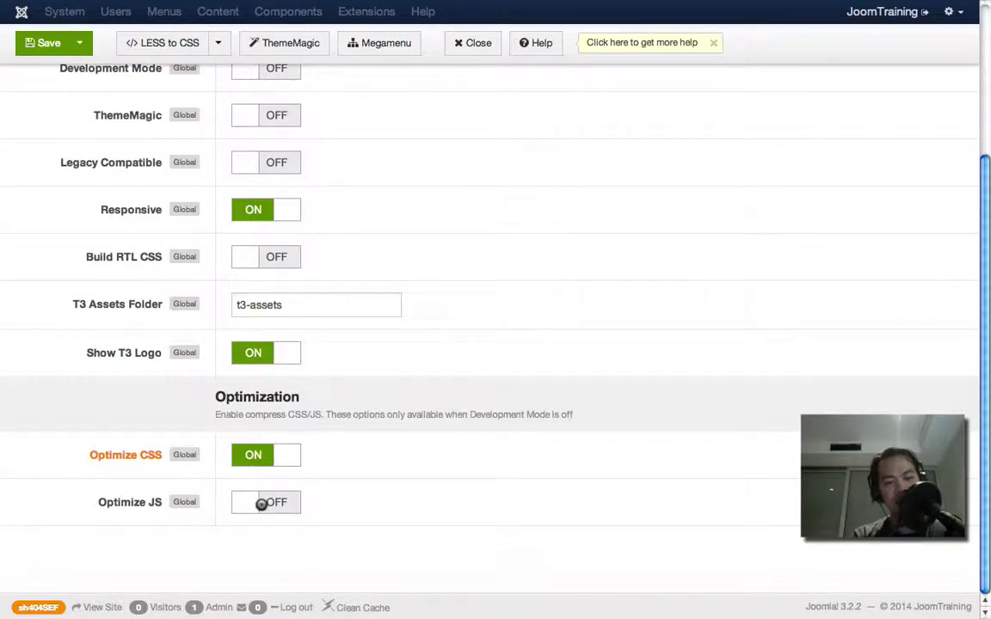
left_click(262, 504)
scroll(409, 479, "down", 1)
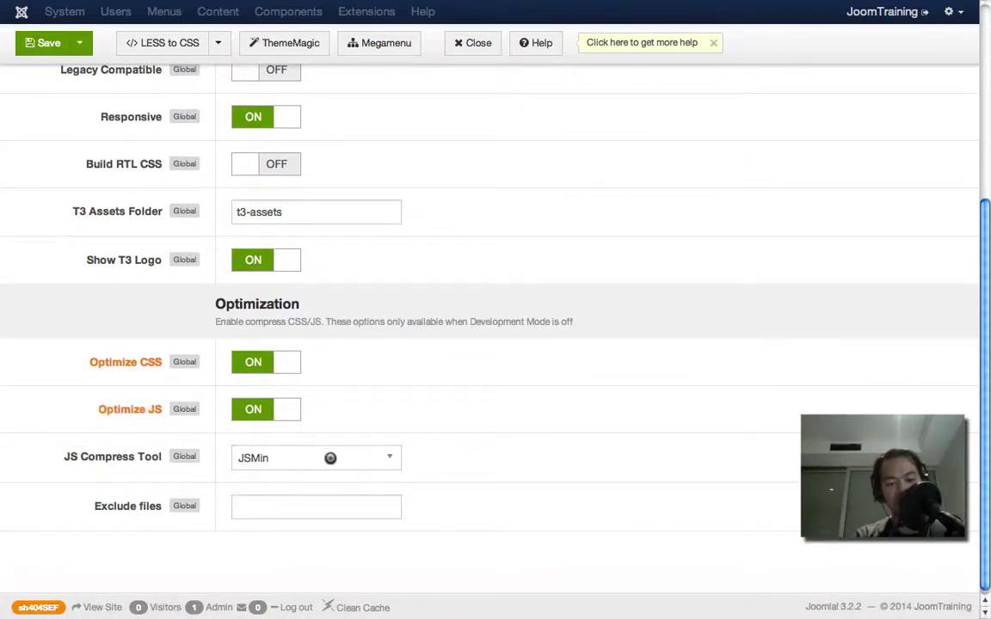
left_click(328, 458)
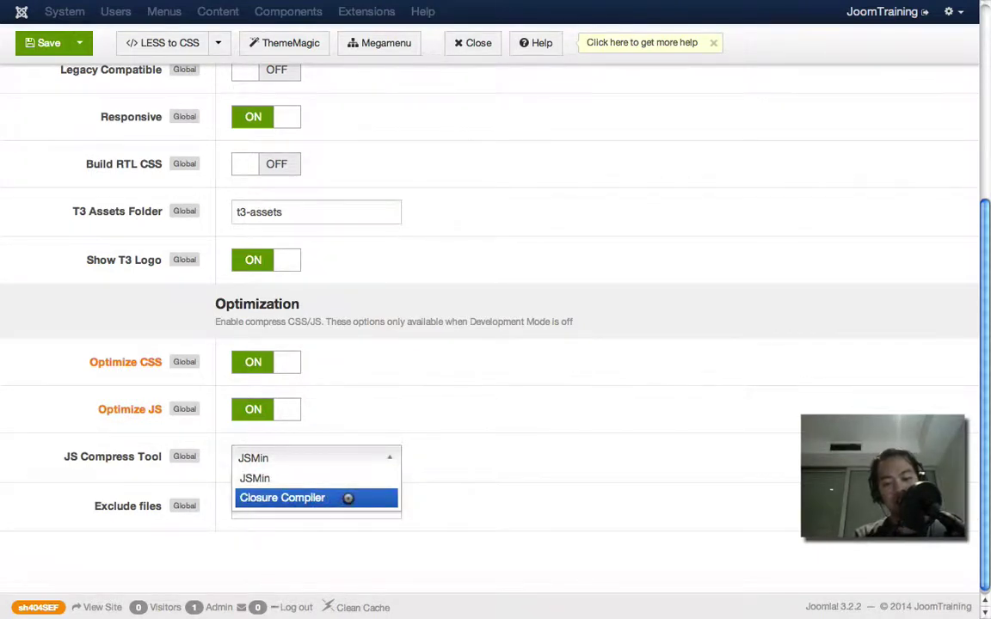
left_click(348, 498)
left_click(320, 461)
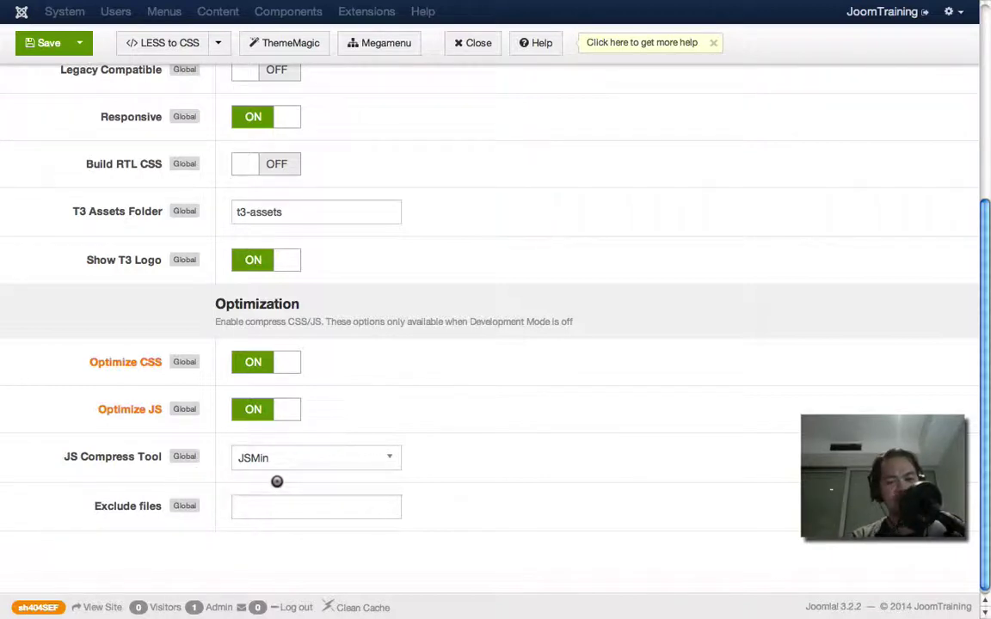
scroll(428, 445, "down", 5)
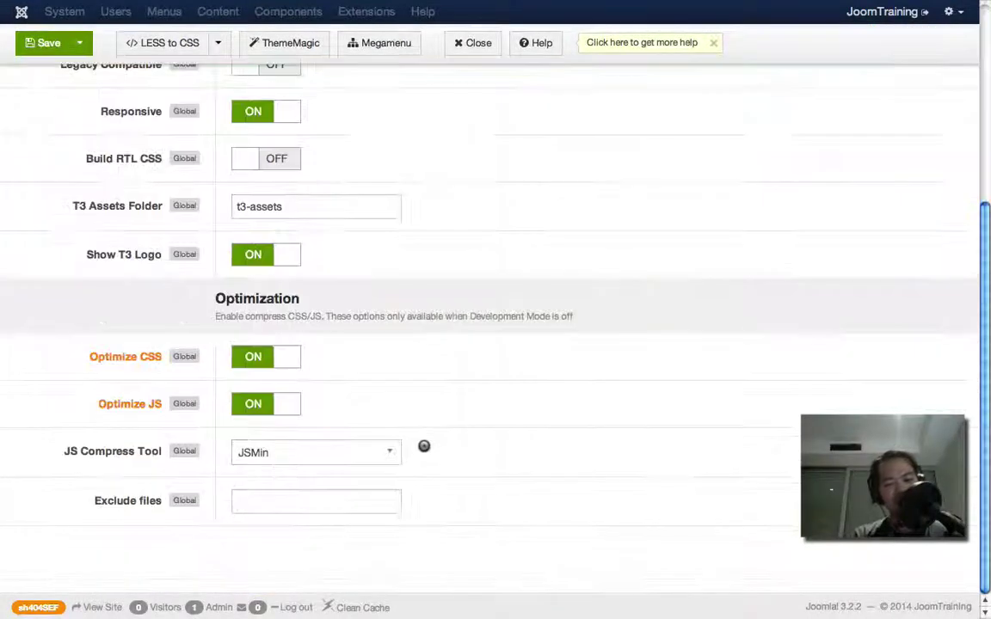
scroll(236, 437, "up", 1)
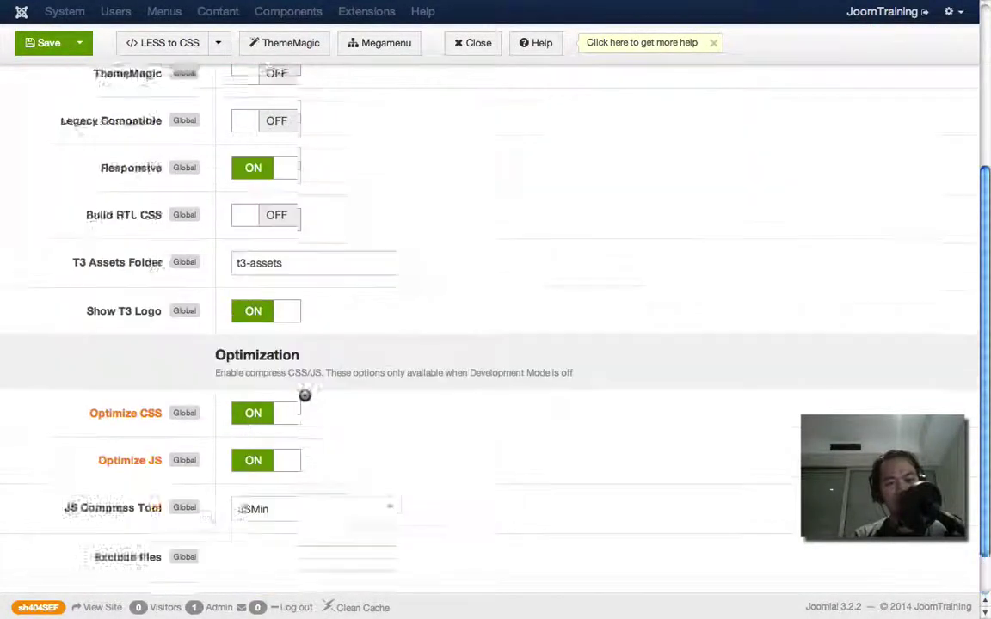
scroll(305, 399, "up", 4)
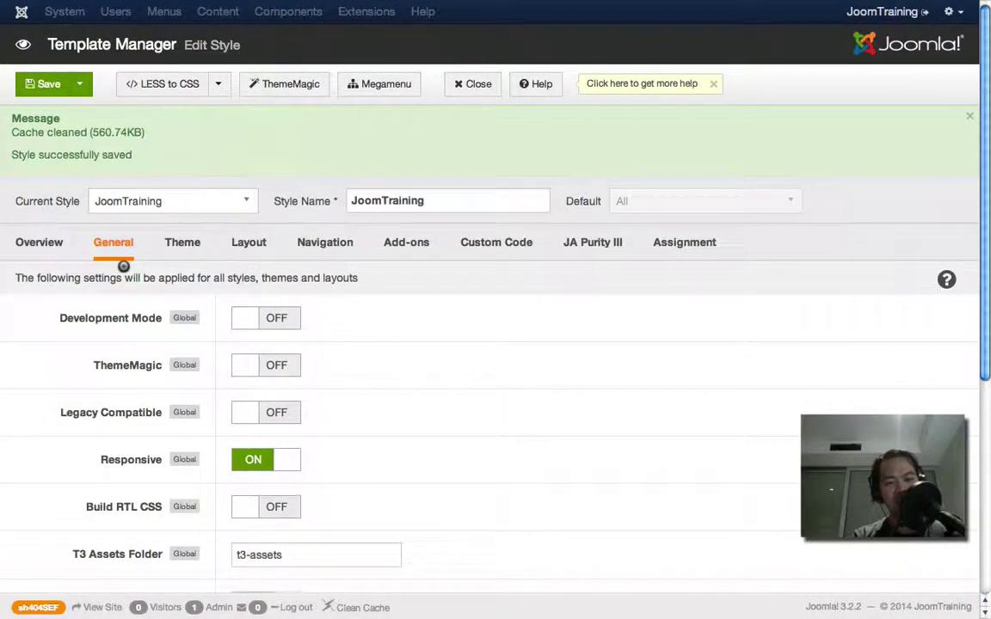